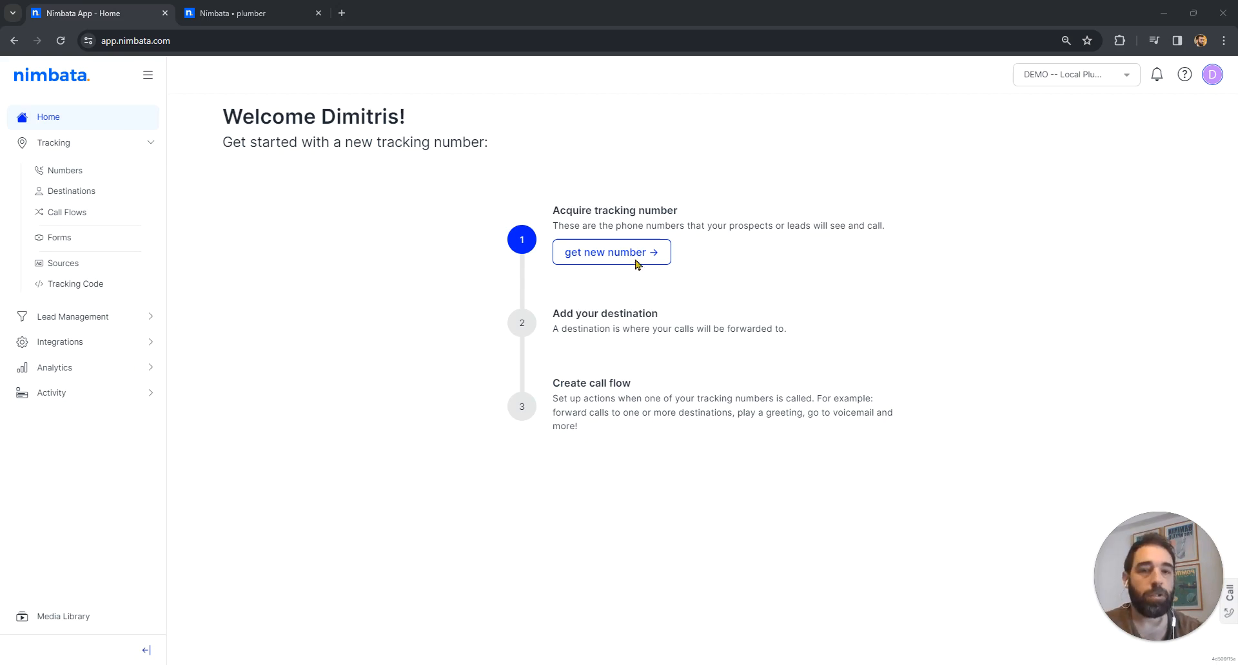
# - Start a new tracking number and view the marketing channels offered when callers find the business somewhere else
pyautogui.click(765, 263)
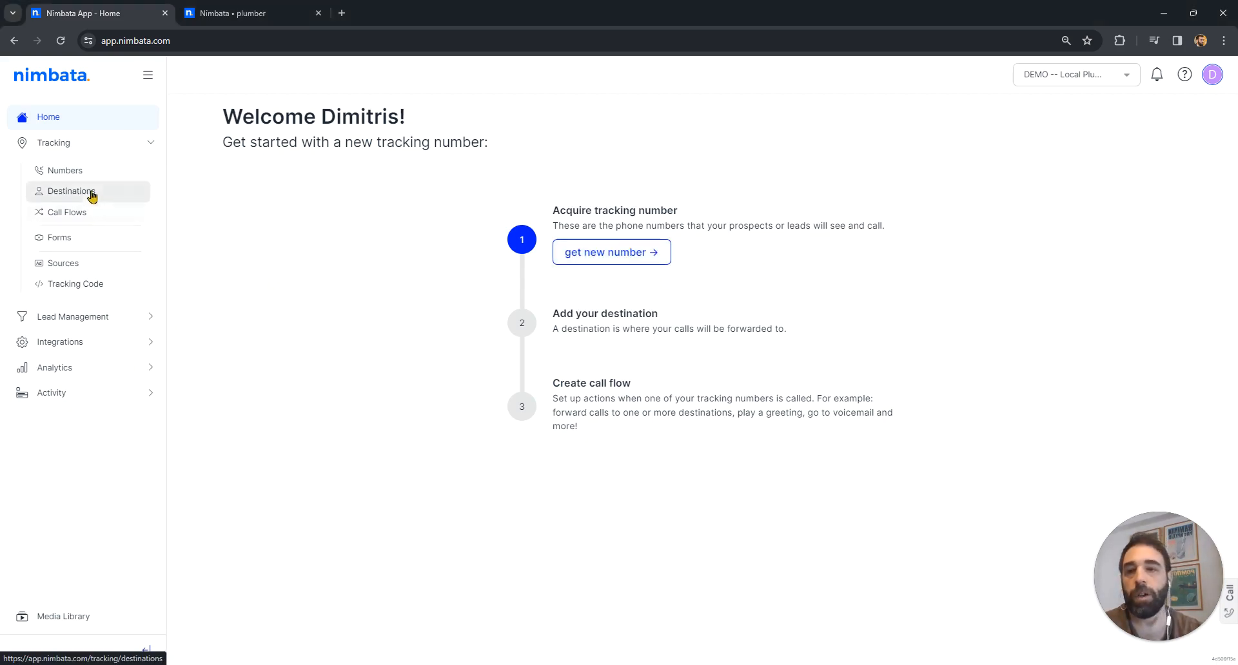
pyautogui.click(68, 172)
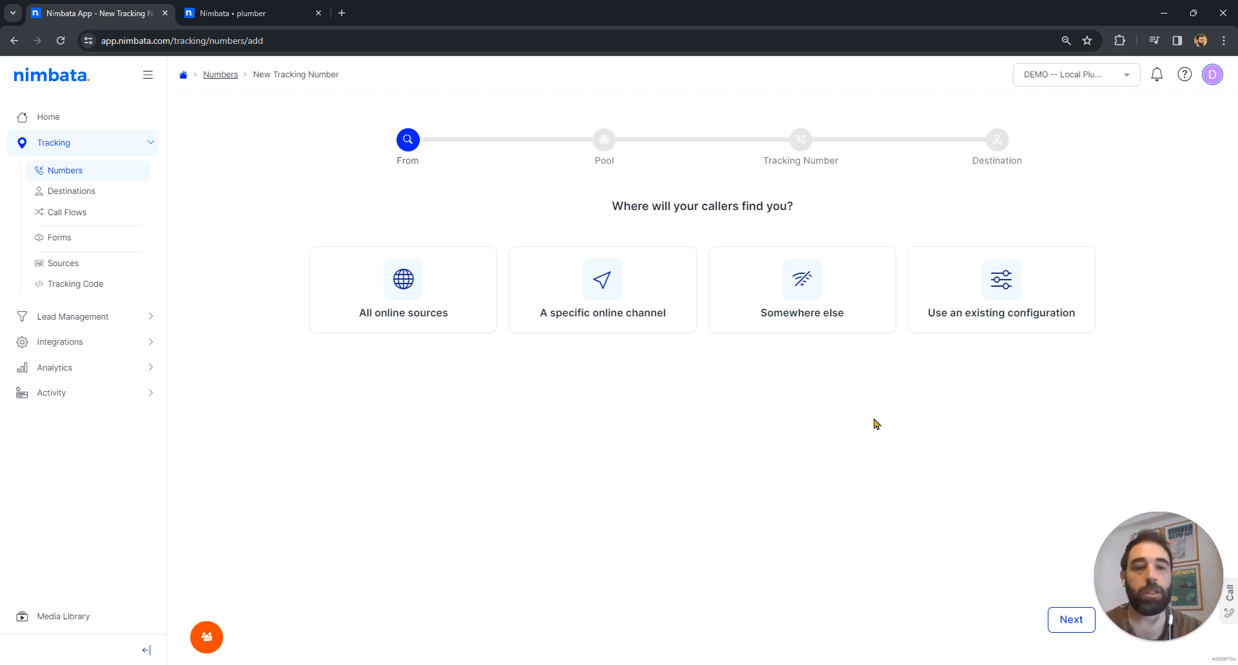
pyautogui.click(834, 275)
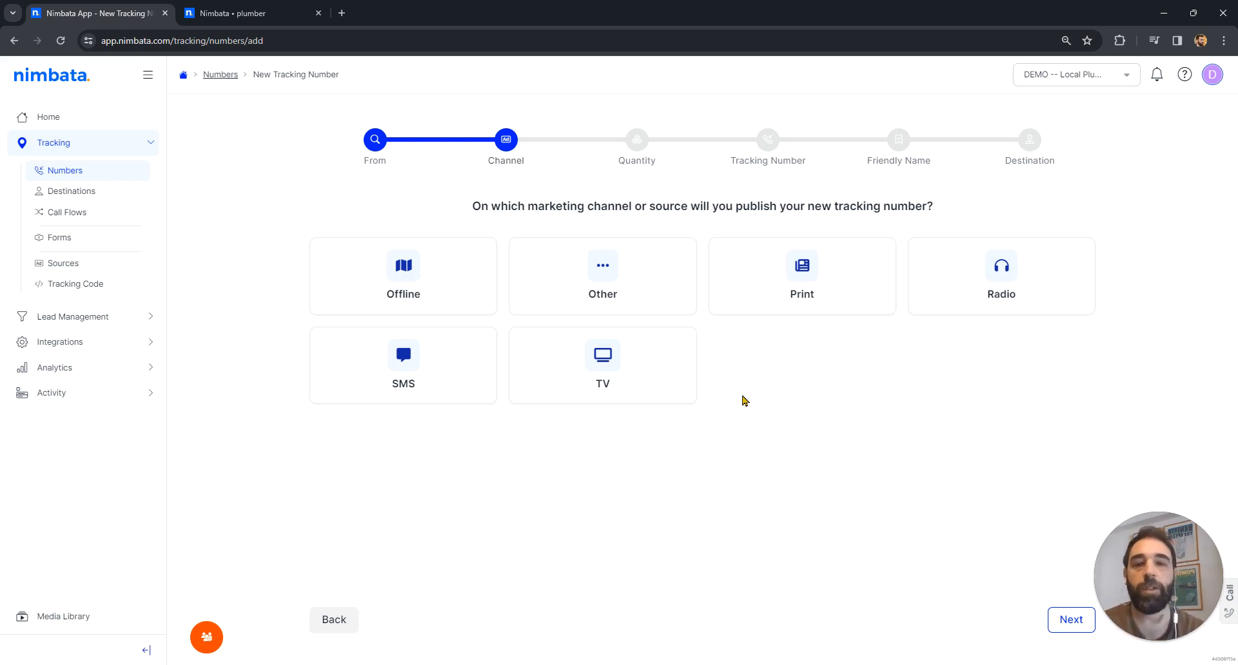
pyautogui.click(346, 621)
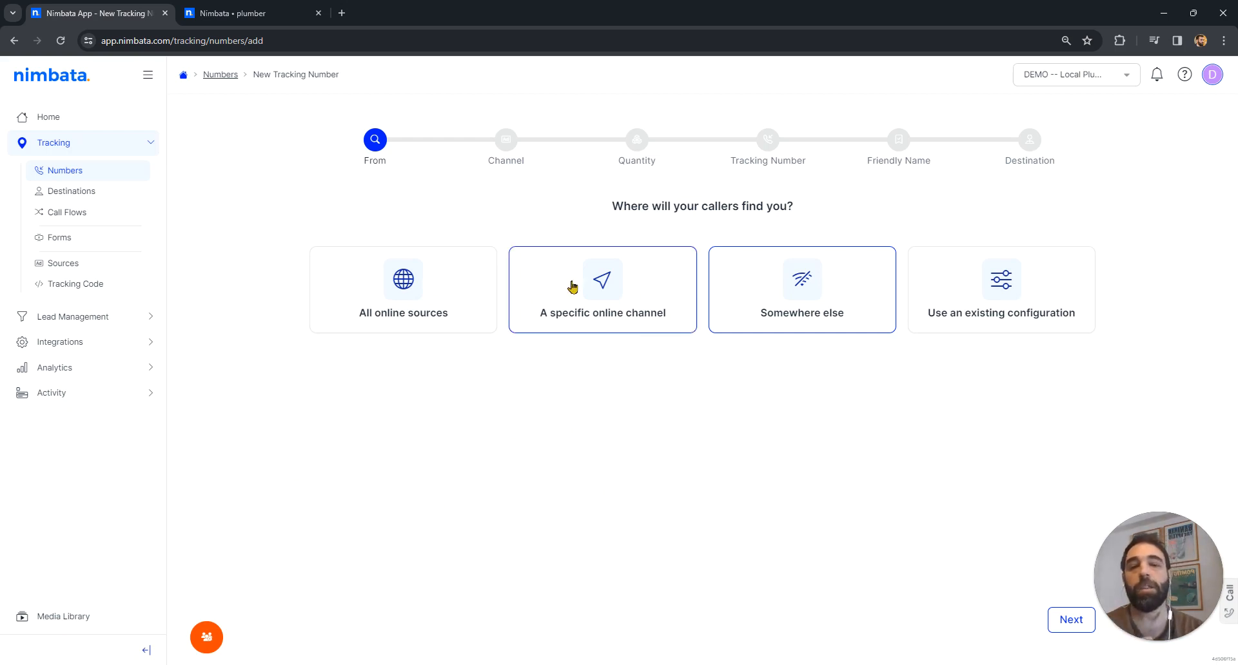
# - Try configuring the number for the Online Paid channel with Google as partner on the Search & Display network
pyautogui.click(566, 303)
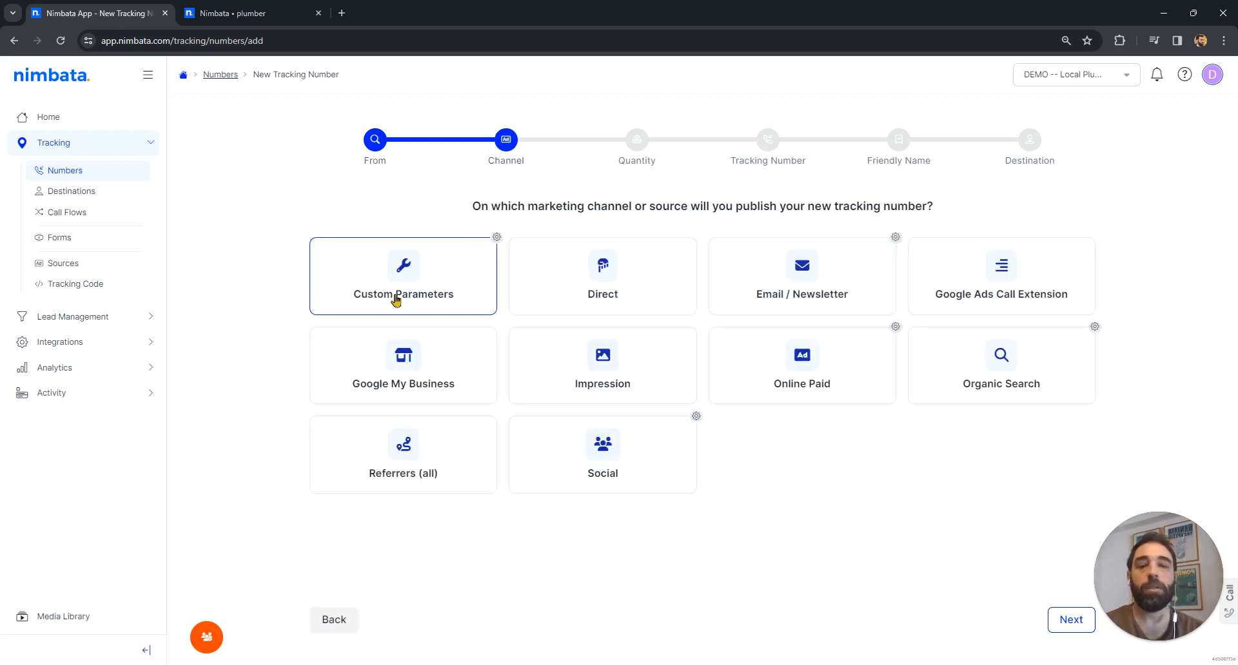
pyautogui.click(802, 351)
pyautogui.click(590, 268)
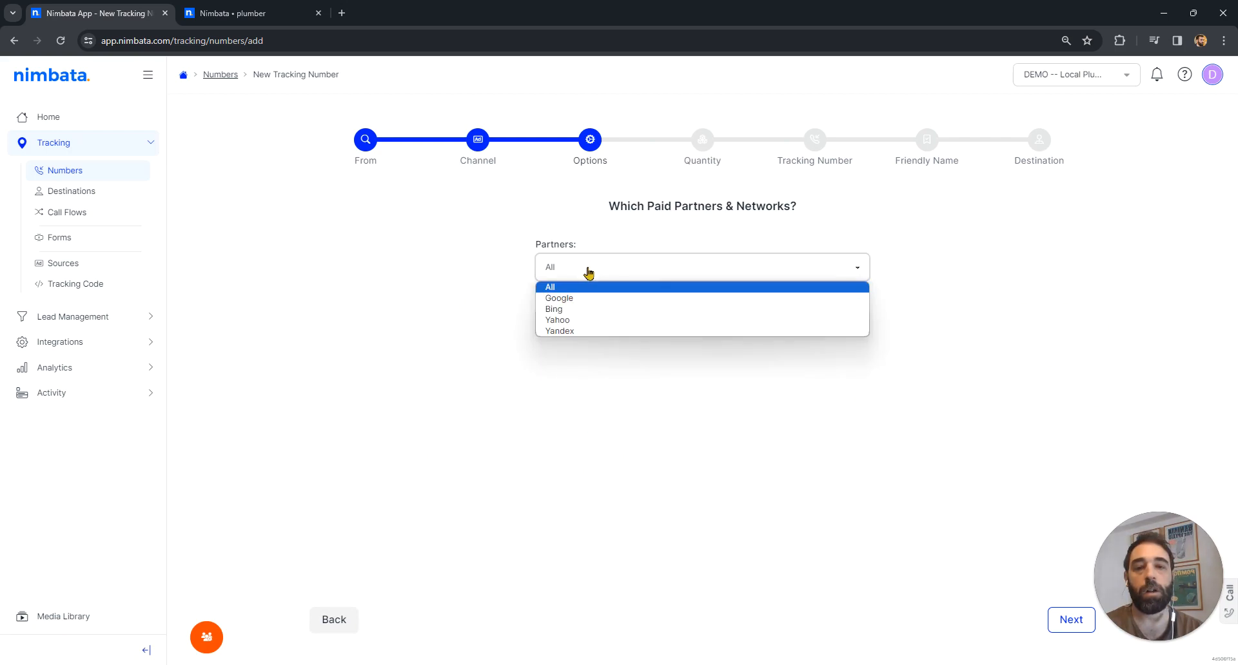
pyautogui.click(568, 298)
pyautogui.click(594, 326)
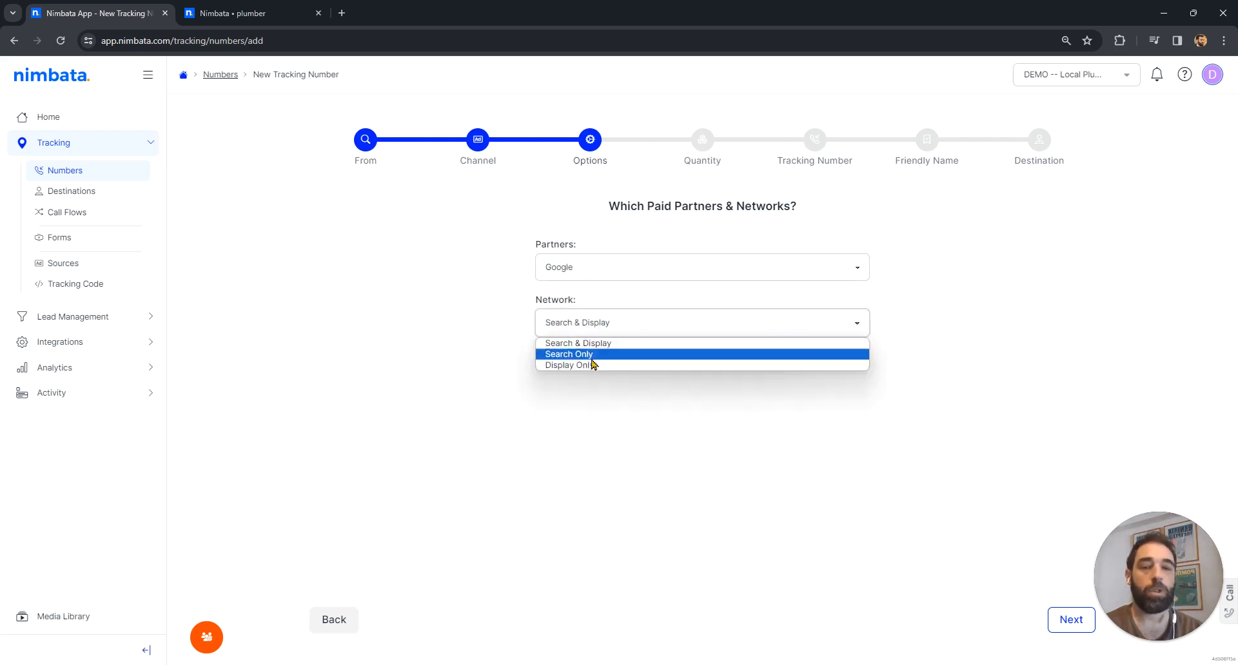
pyautogui.click(597, 343)
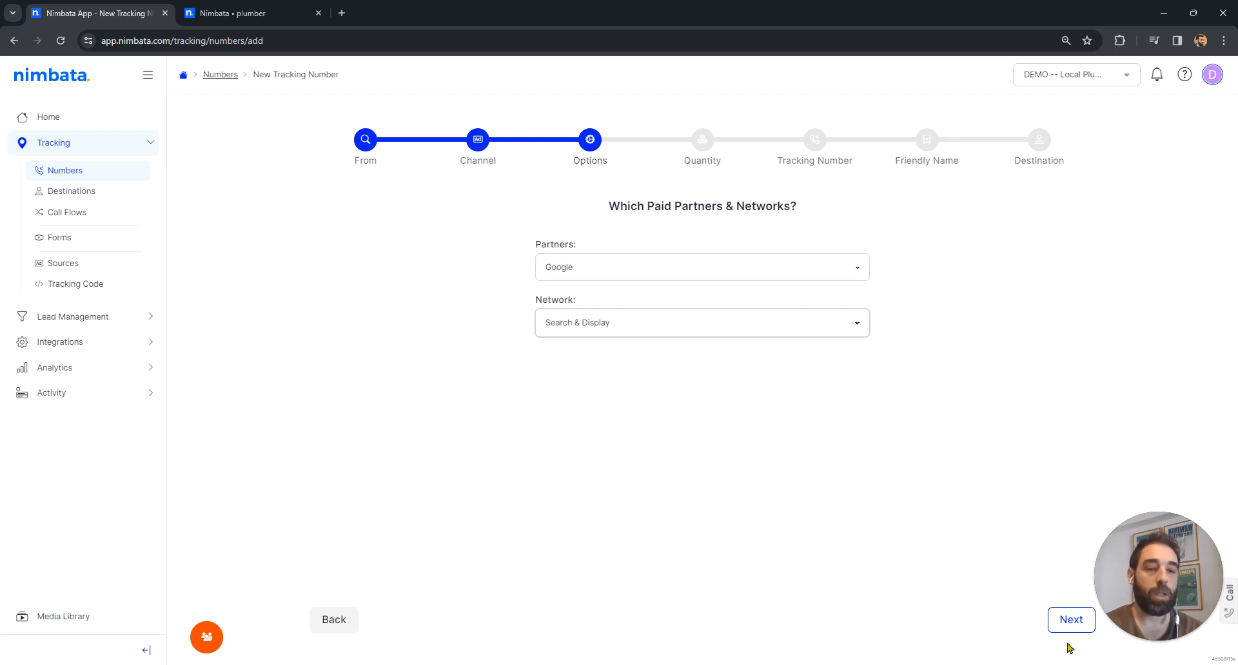
pyautogui.click(334, 633)
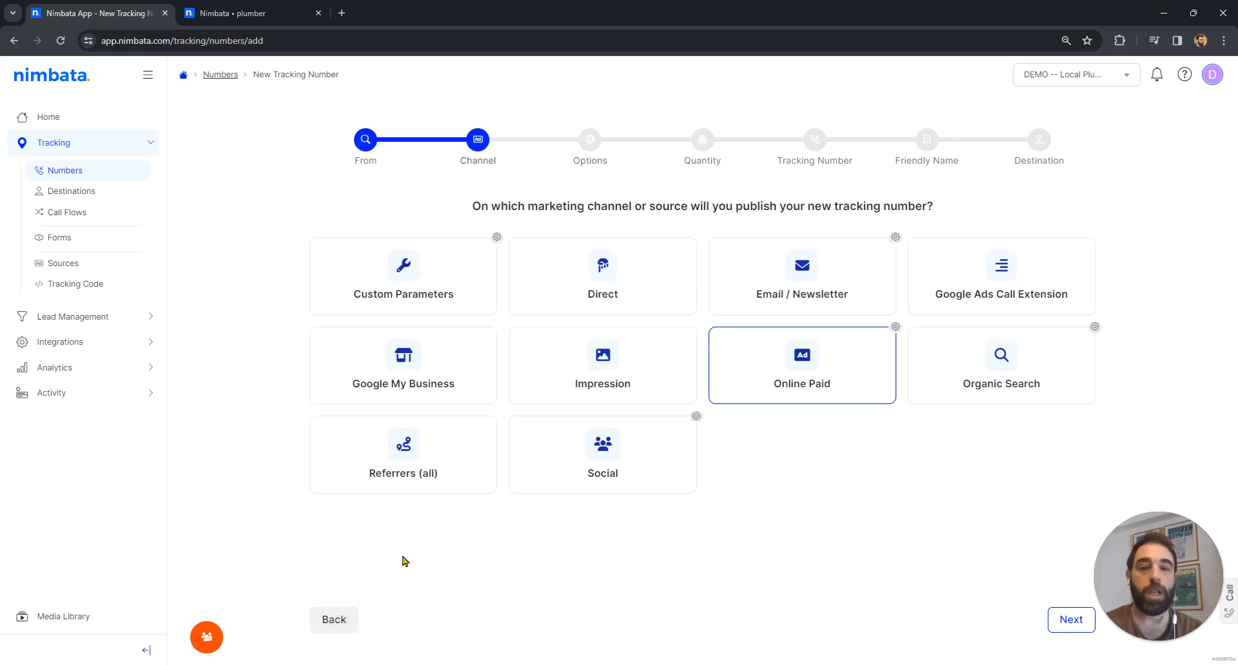
pyautogui.click(327, 624)
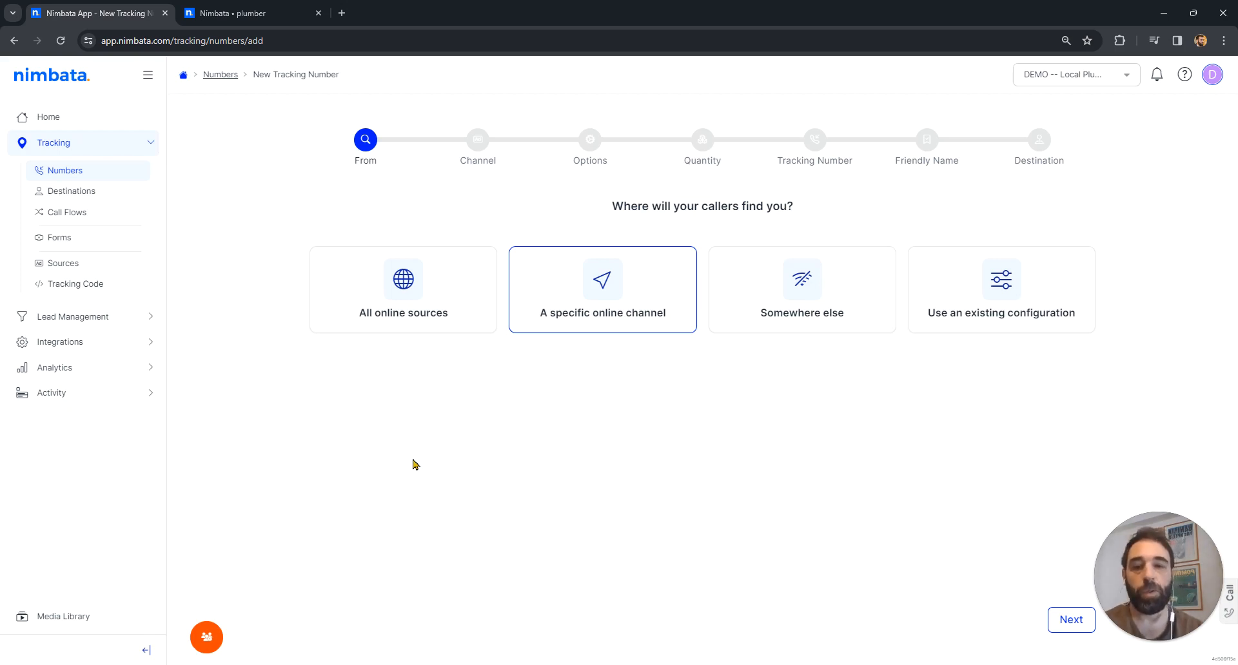
# - Choose all online sources for the new tracking number and remove the existing Google Analytics connection from the pool sizing
pyautogui.click(412, 293)
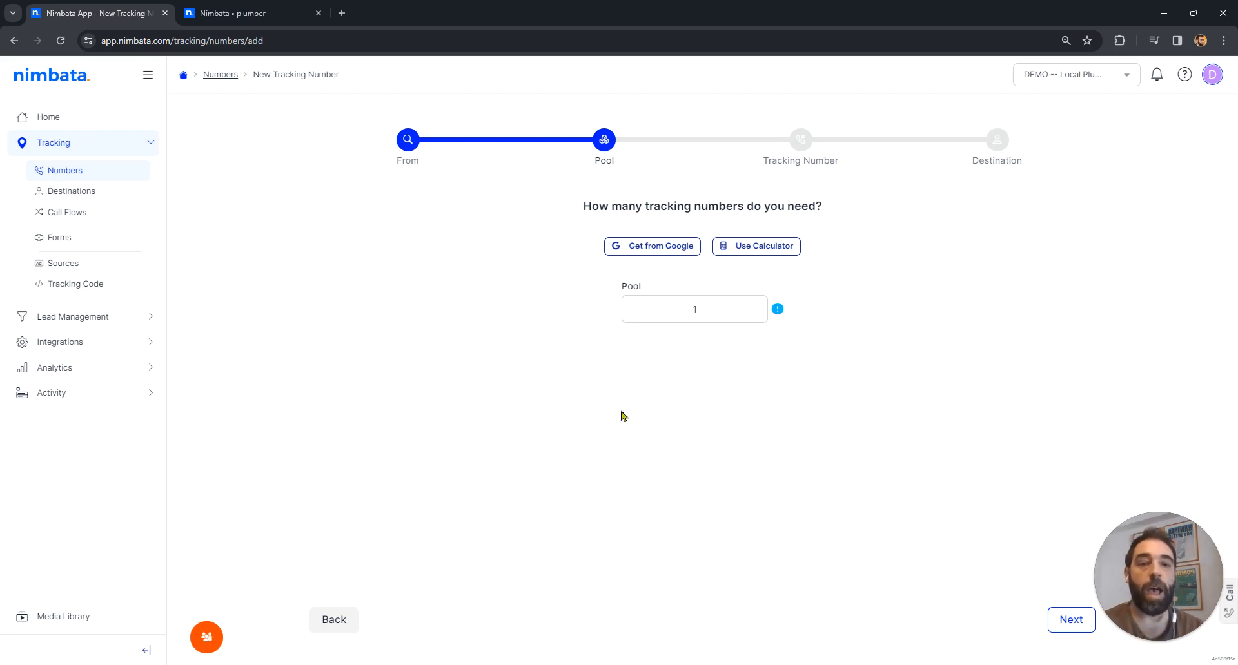
pyautogui.click(662, 250)
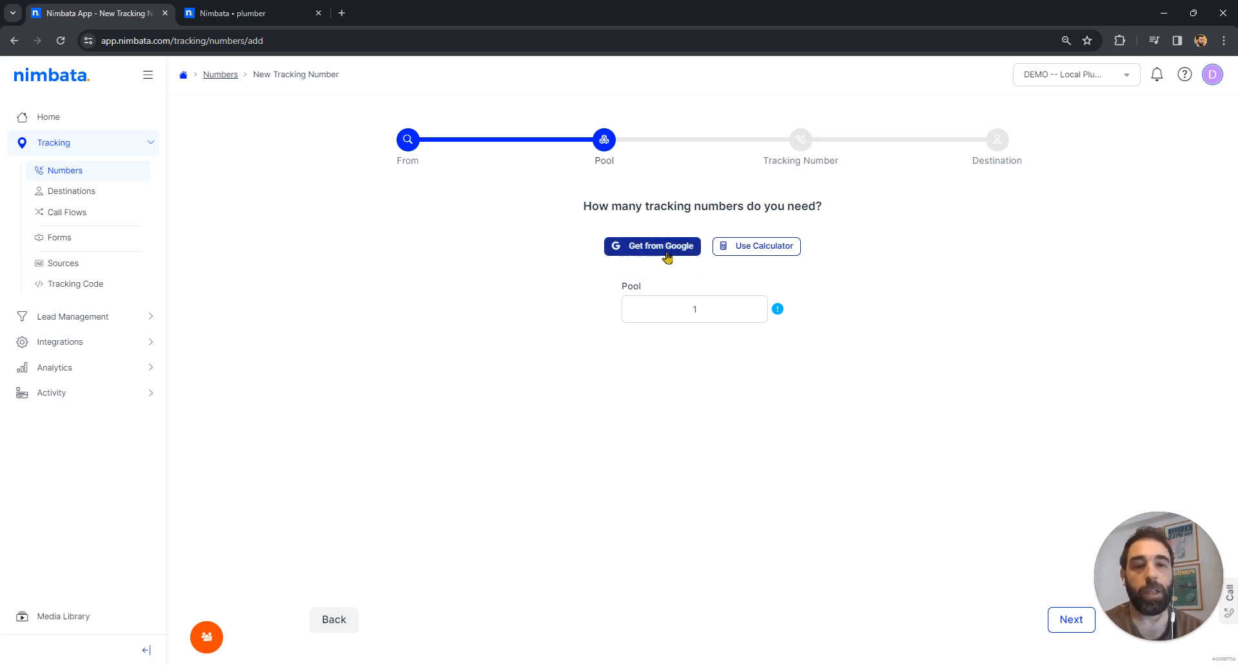
pyautogui.click(665, 253)
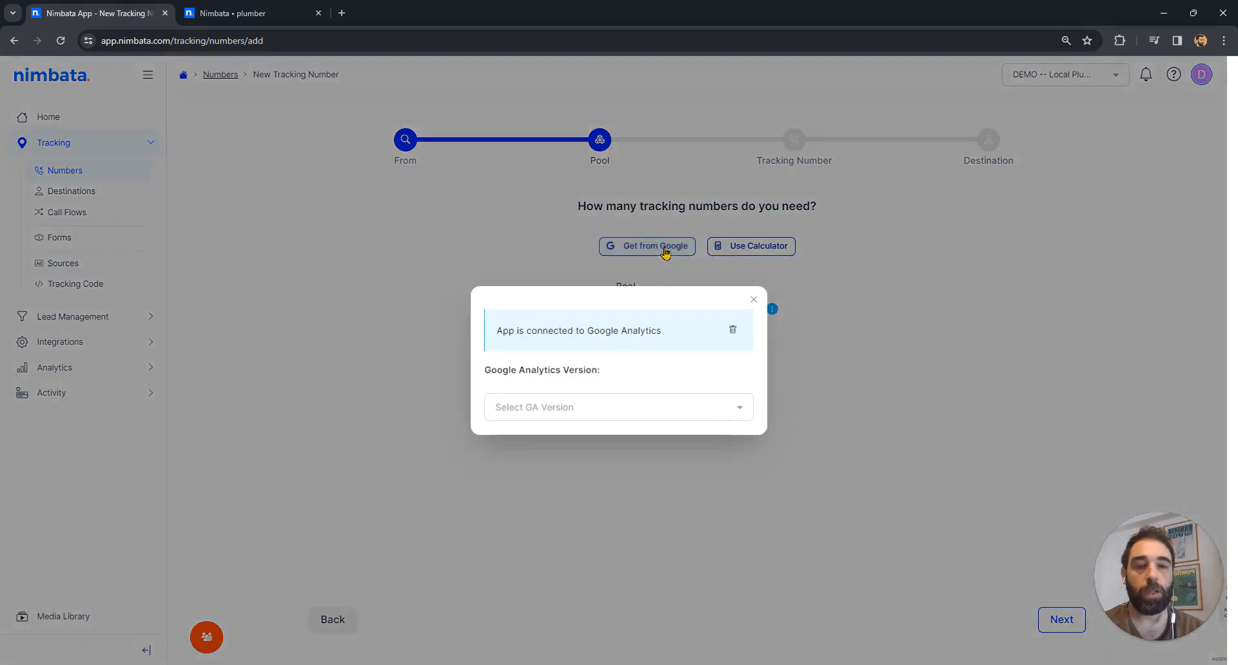
pyautogui.click(733, 330)
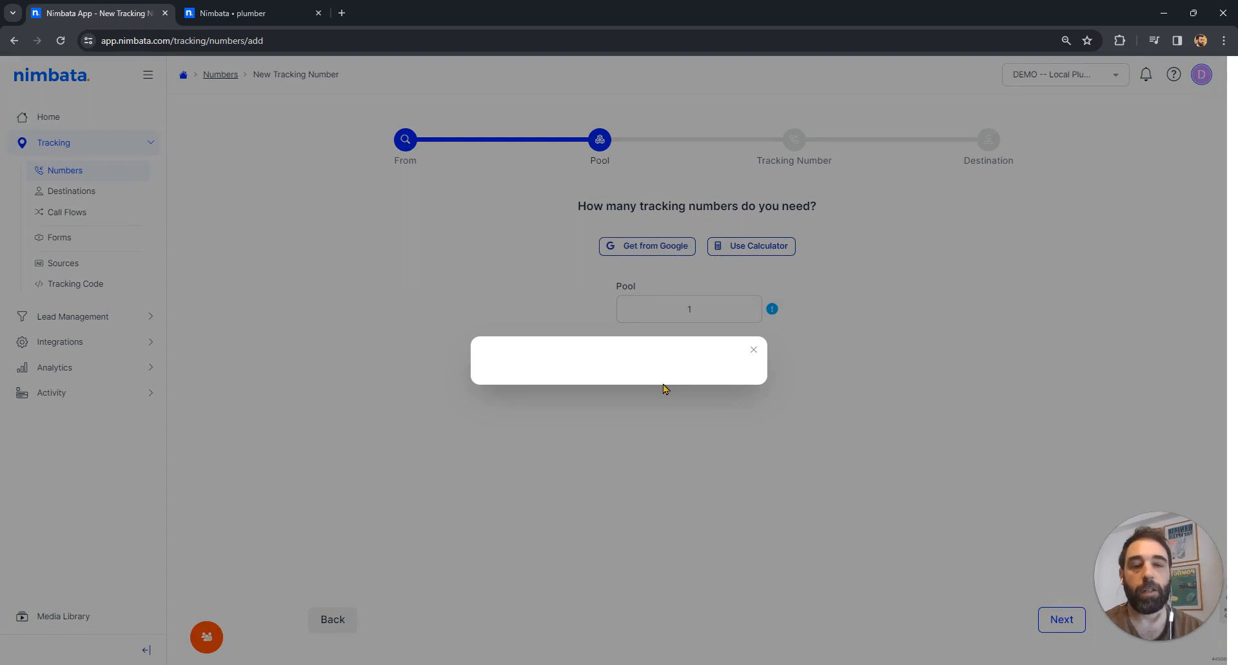
pyautogui.click(752, 351)
# - Reconnect the app to Google Analytics by authorizing access with the company Google account
pyautogui.click(669, 246)
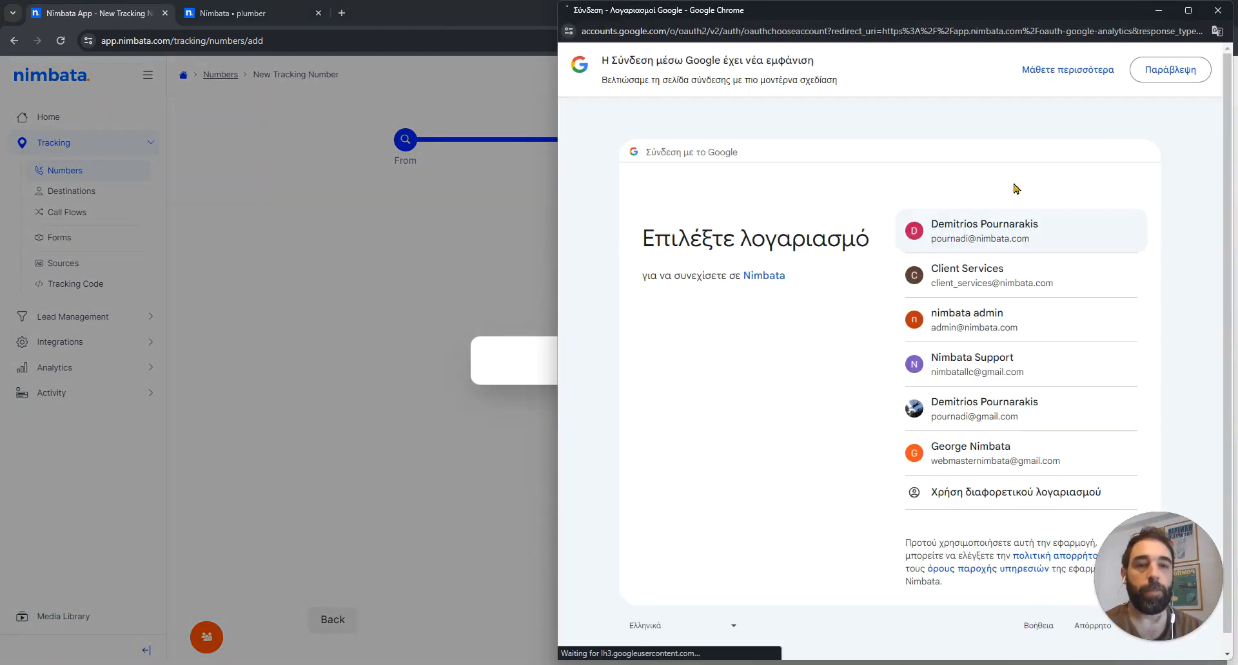
pyautogui.click(996, 233)
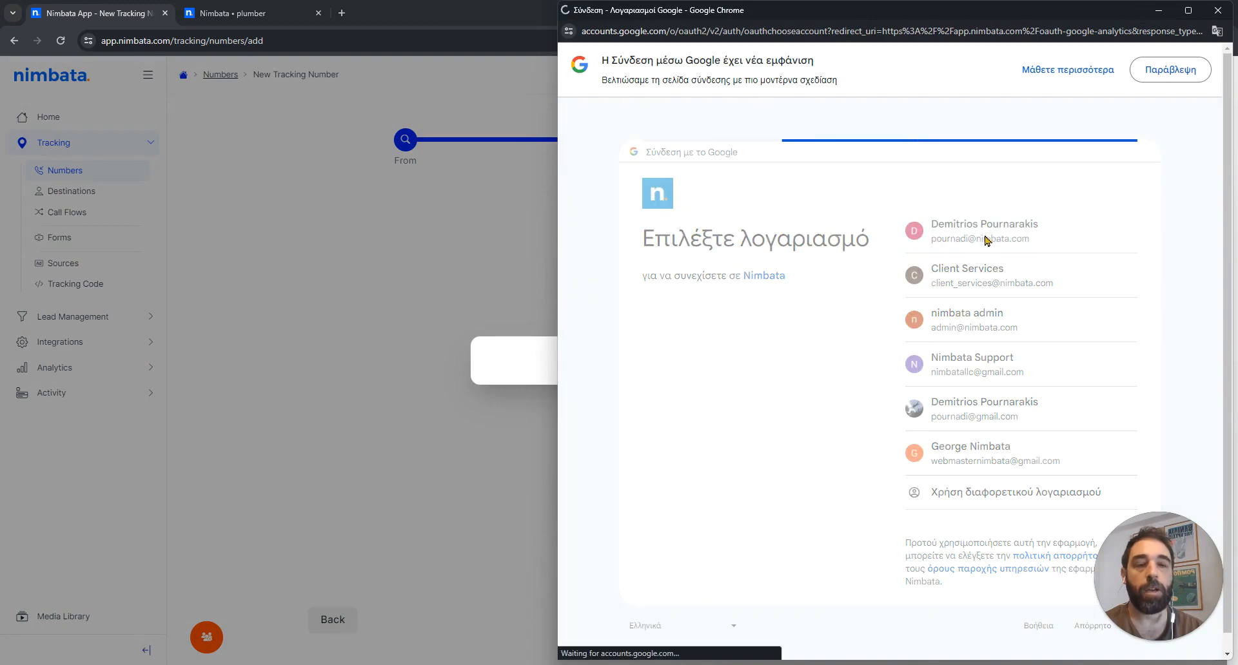
pyautogui.click(1027, 502)
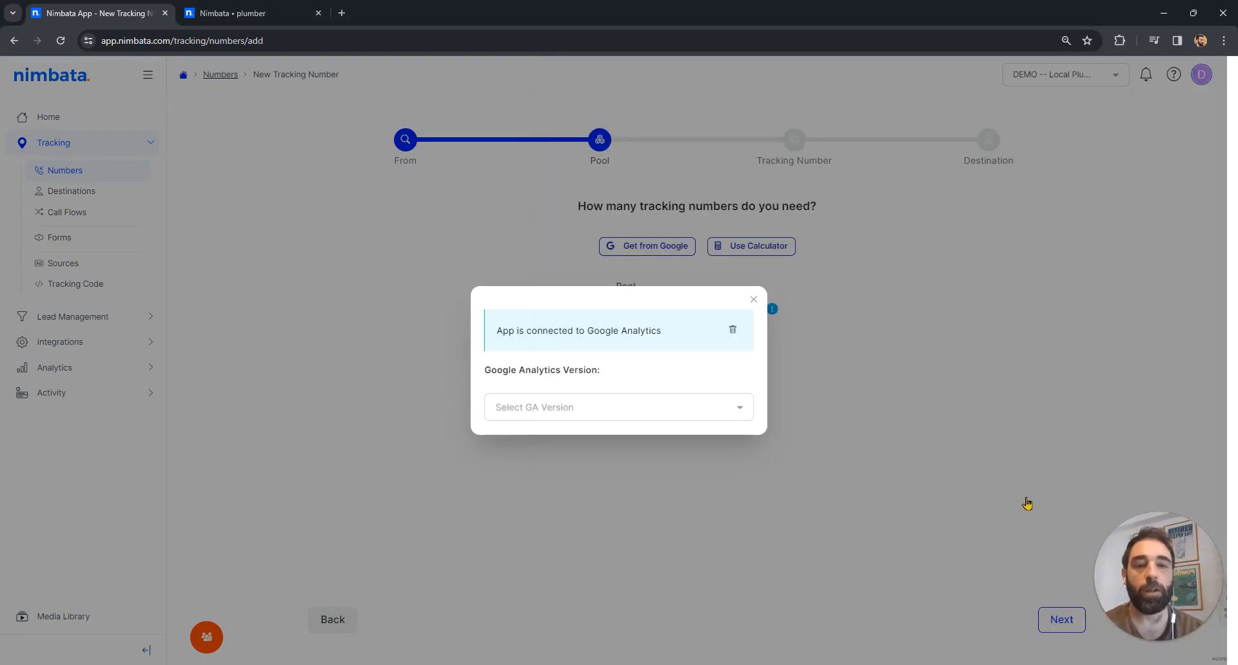
# - Check the recommended tracking number pool for the Nimbata GA4 property from within the number setup
pyautogui.click(670, 406)
pyautogui.click(581, 434)
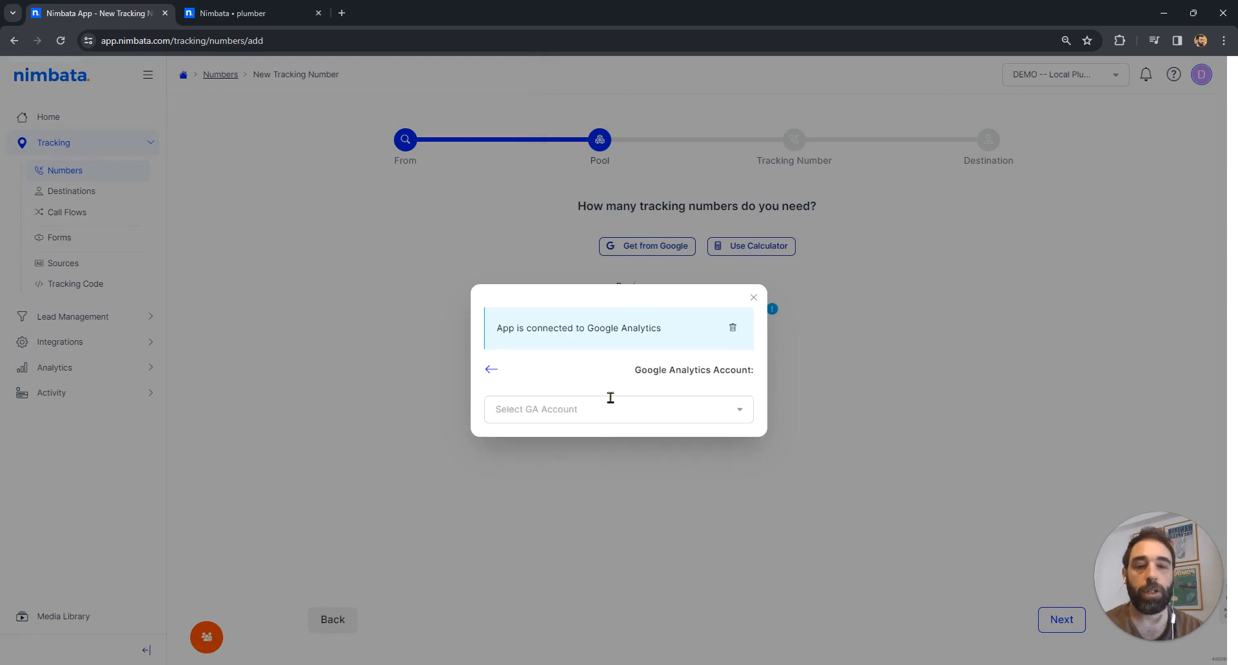
pyautogui.click(611, 398)
pyautogui.click(539, 457)
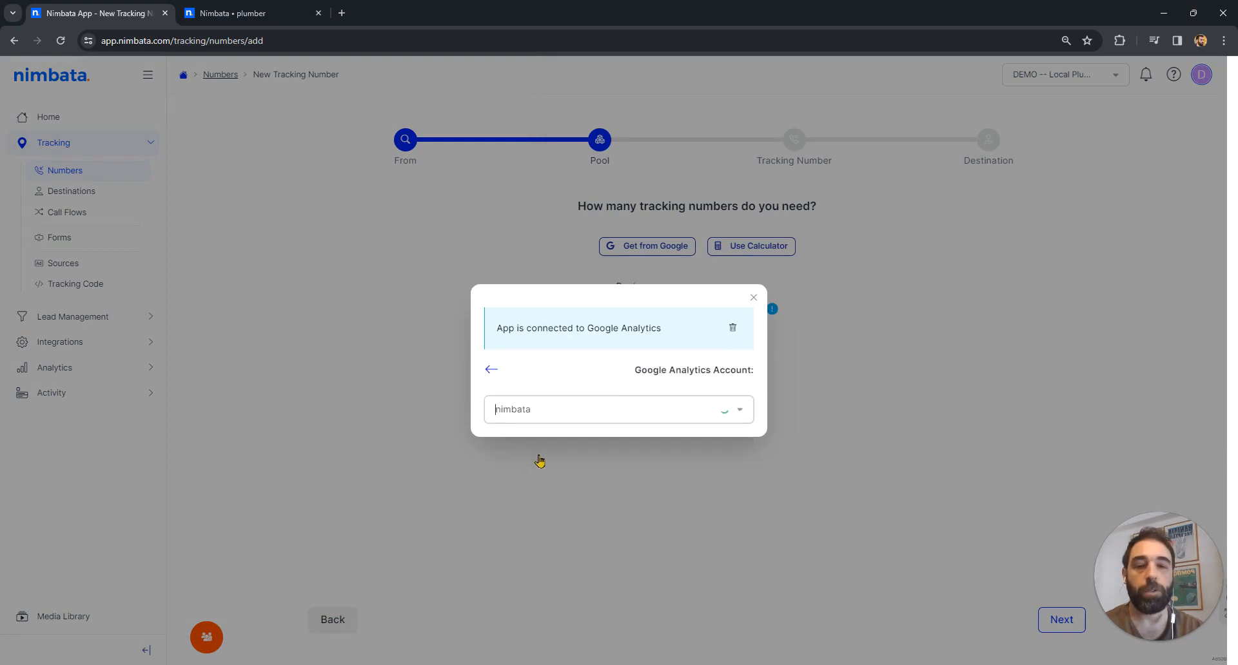
pyautogui.click(583, 407)
pyautogui.click(564, 437)
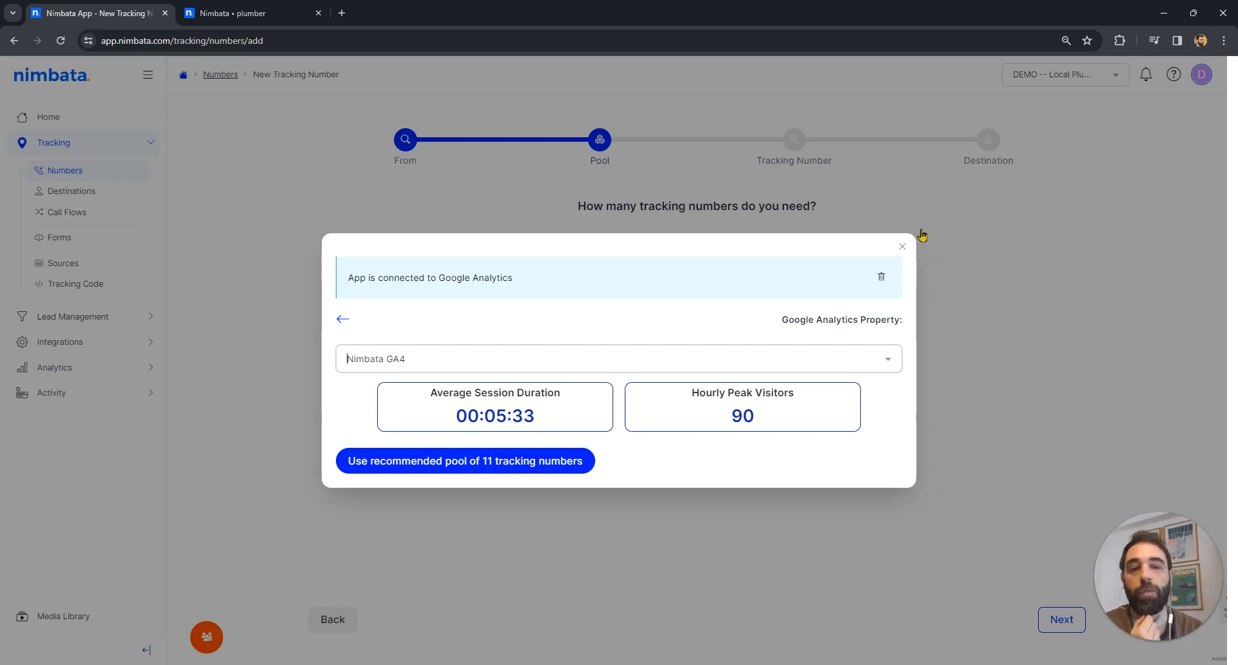
pyautogui.click(902, 247)
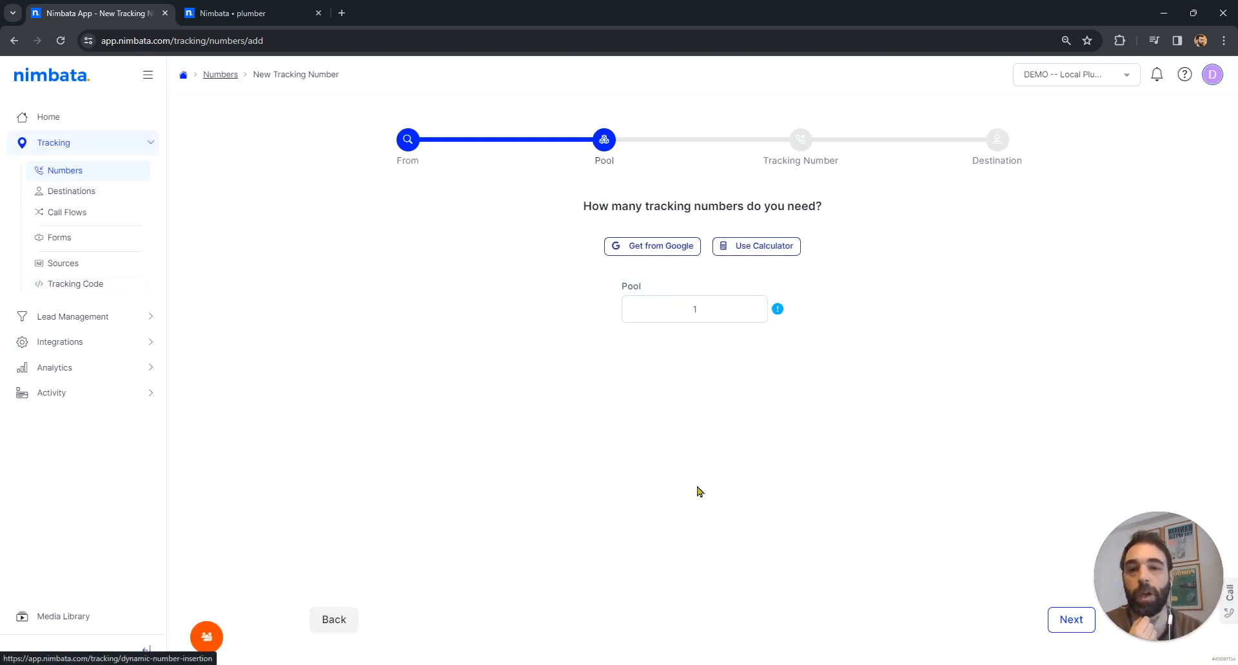
# - Open the pool check of the Google Analytics integration and select Google Analytics 4 as the version
pyautogui.click(69, 348)
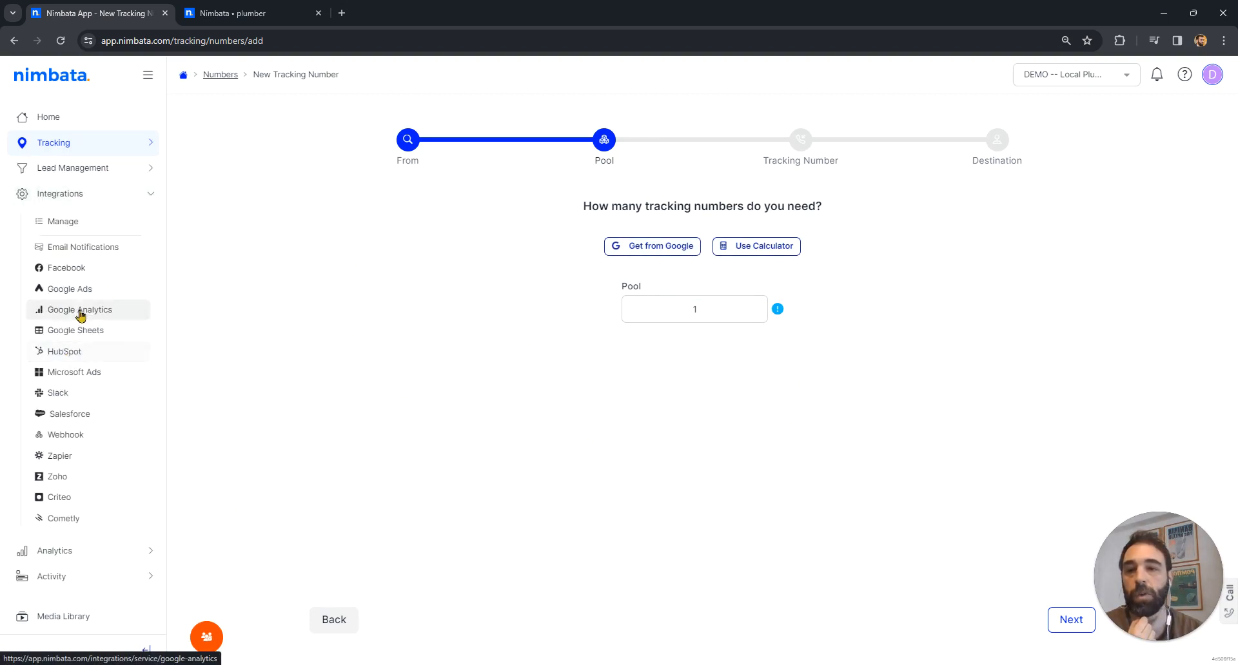
pyautogui.click(80, 313)
pyautogui.click(829, 172)
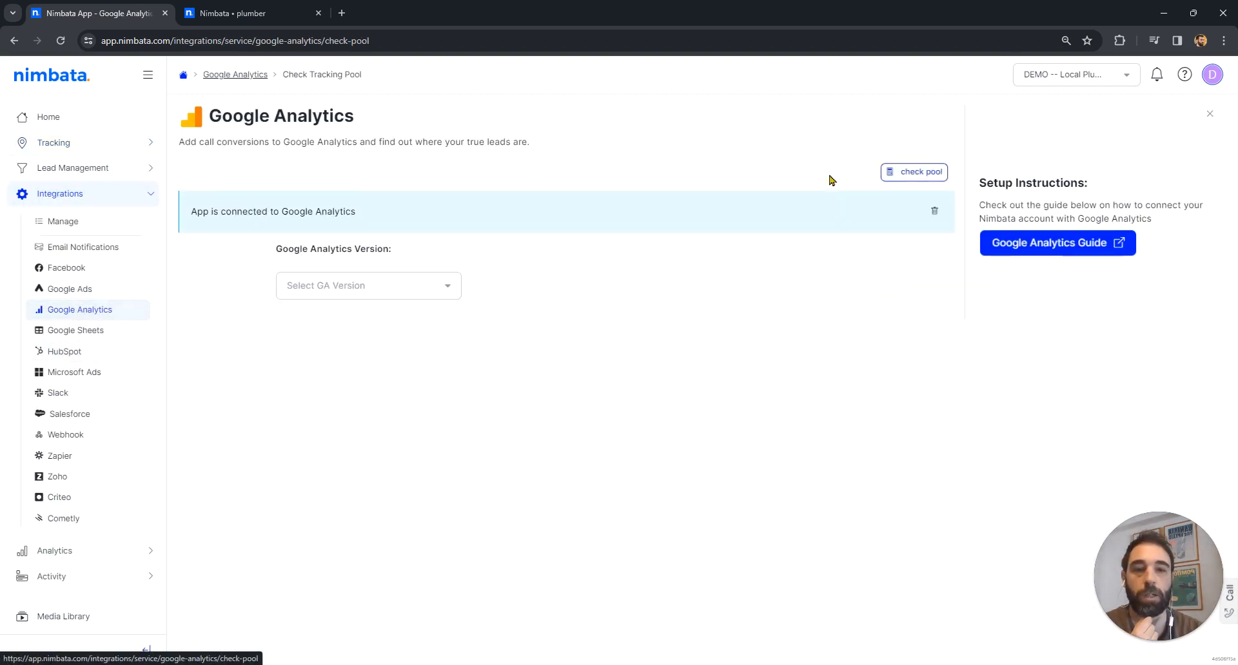
pyautogui.click(324, 288)
pyautogui.click(356, 314)
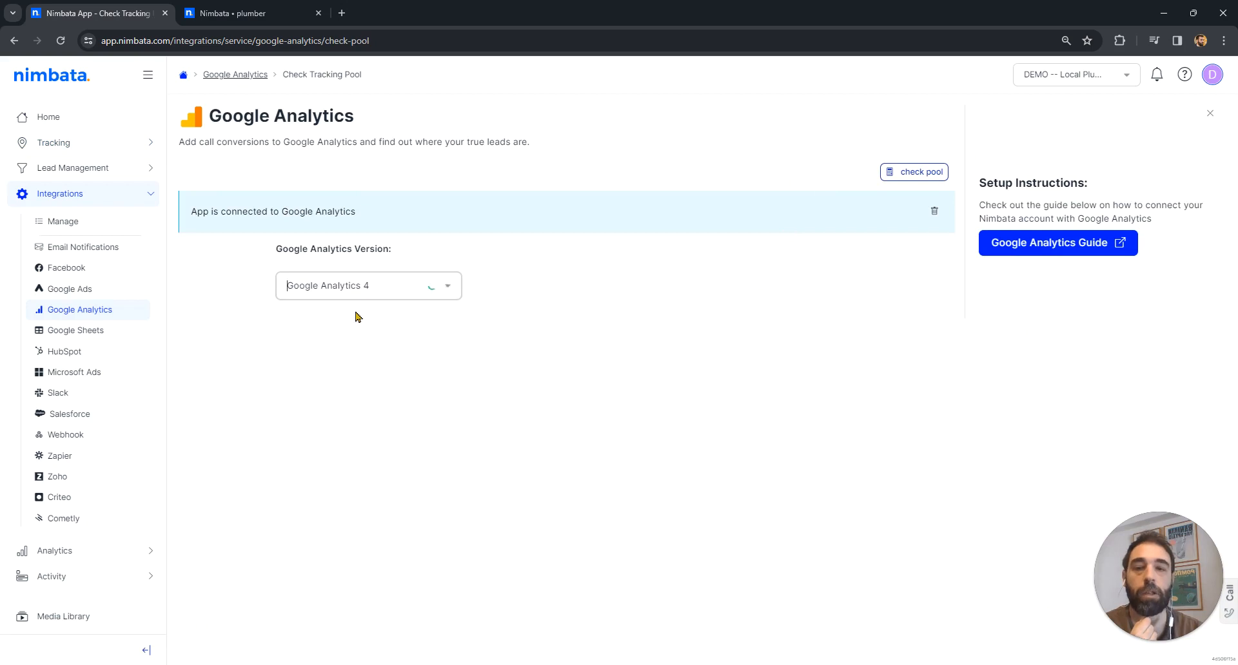
# - Select the analytics account and the Nimbata GA4 property, and calculate the recommended pool per channel over 60 days
pyautogui.click(377, 293)
pyautogui.click(355, 336)
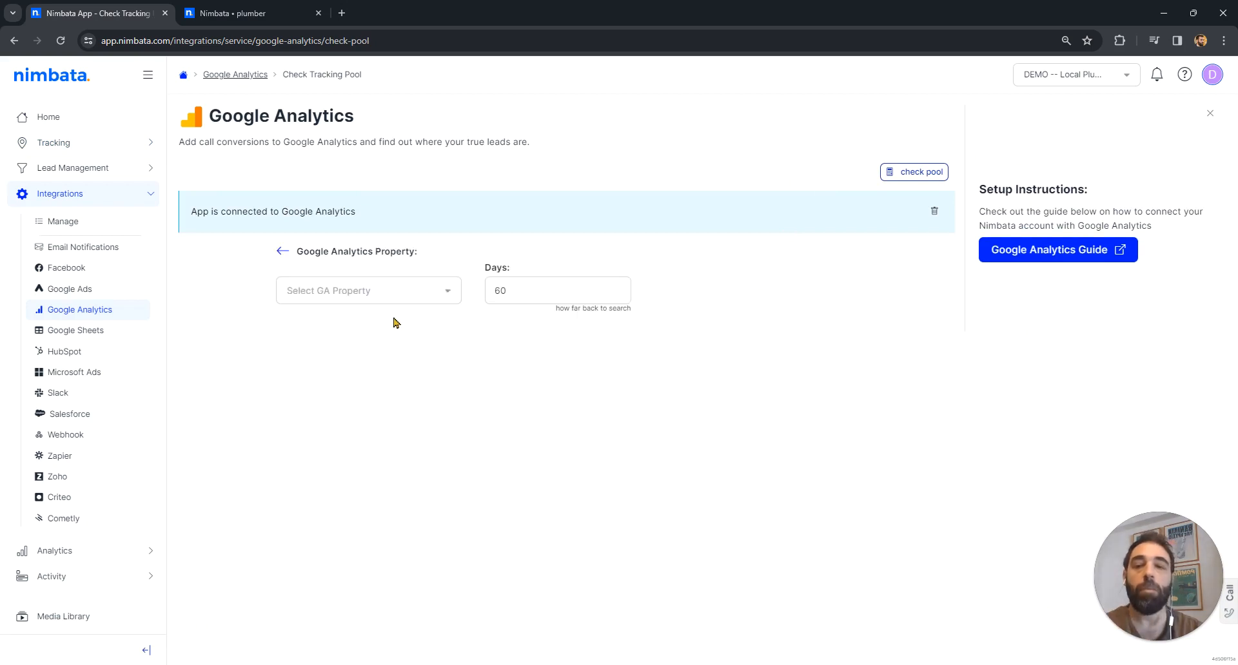
pyautogui.click(371, 293)
pyautogui.click(351, 318)
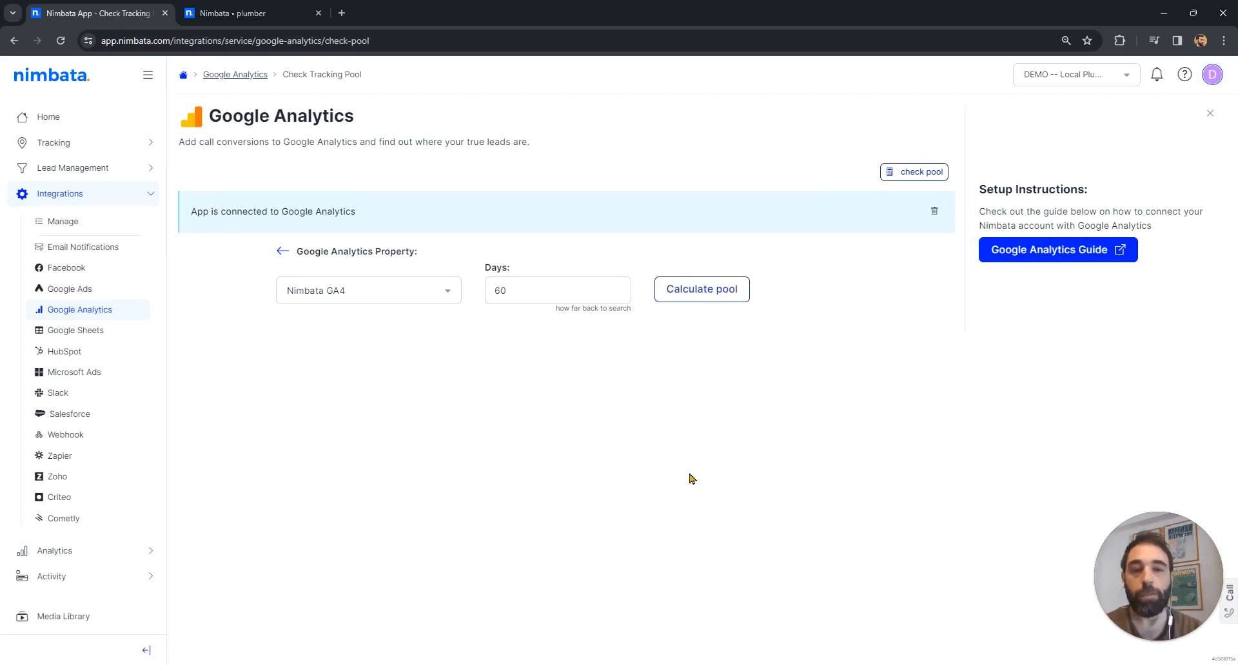
pyautogui.click(701, 297)
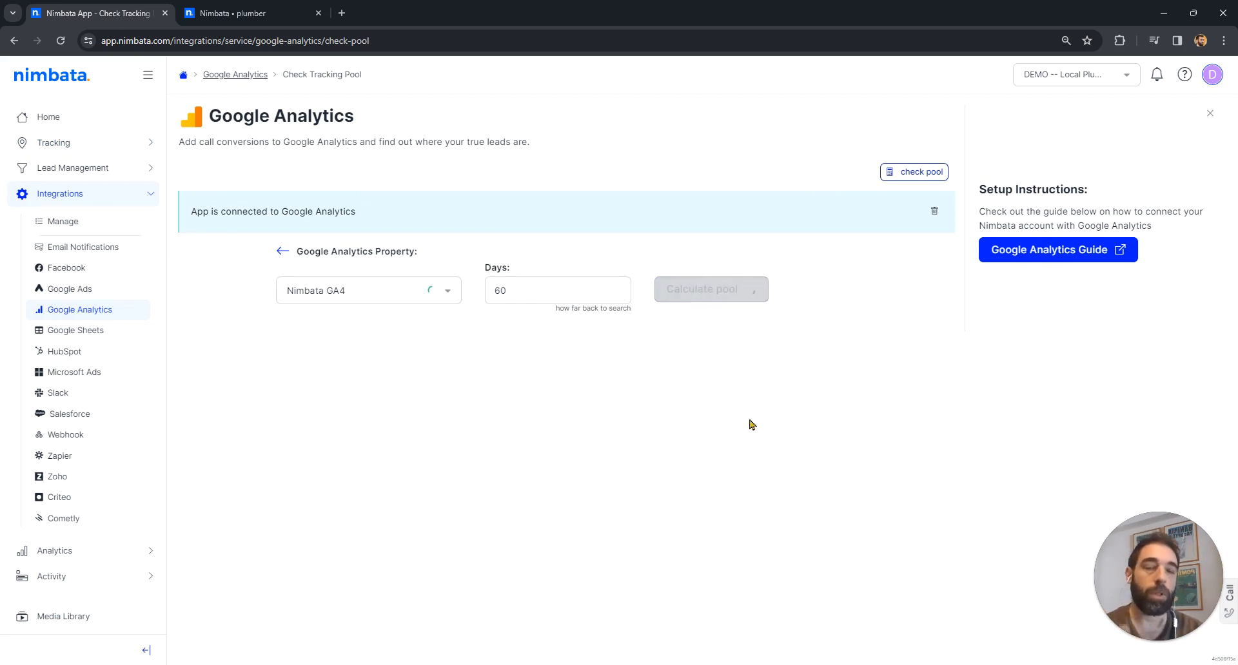
pyautogui.scroll(-2, 865, 428)
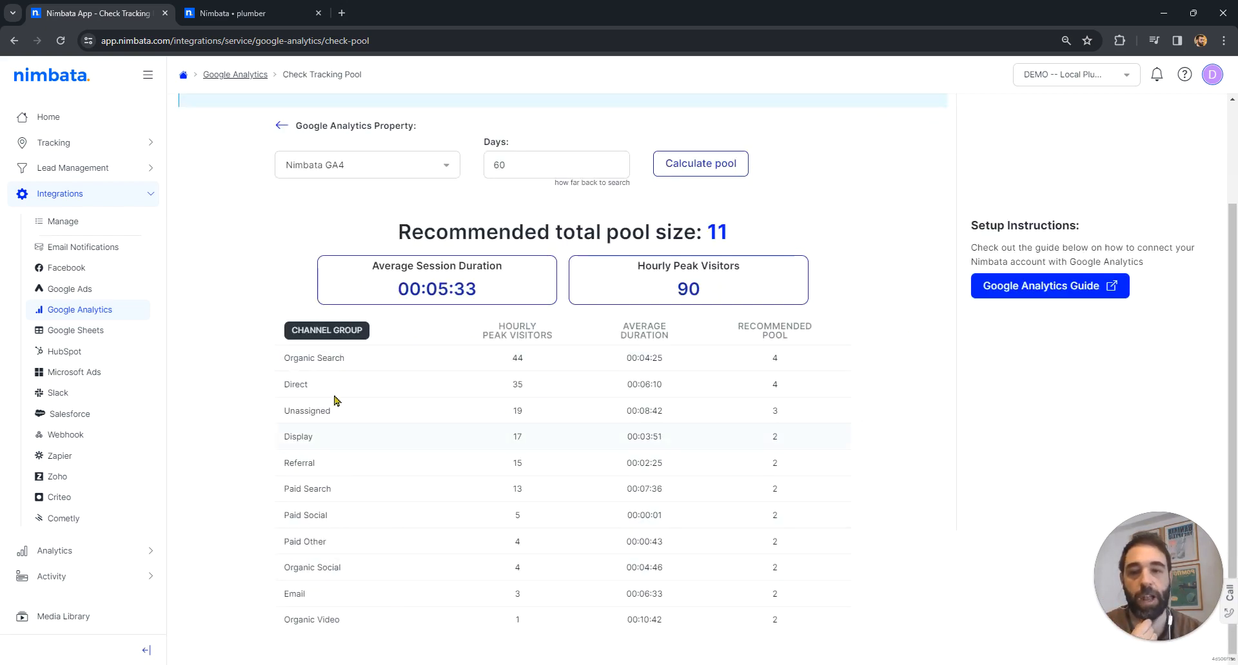
# - Start a new tracking number for all online sources with a pool of 2 numbers
pyautogui.click(57, 143)
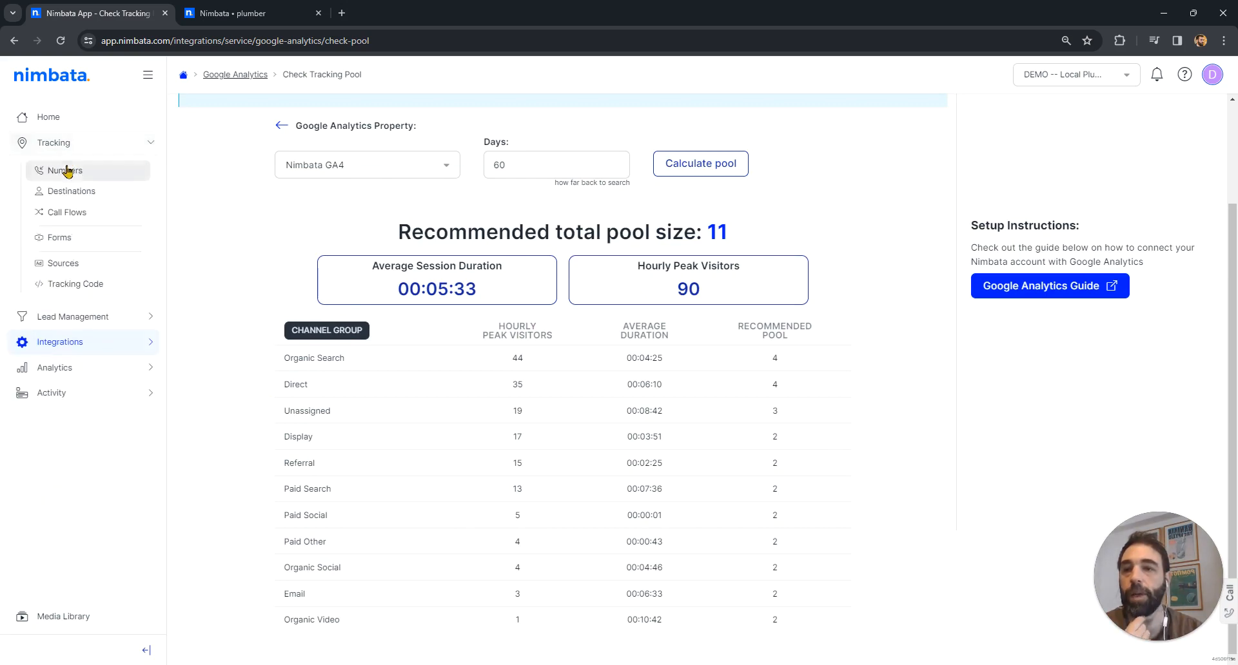
pyautogui.click(67, 175)
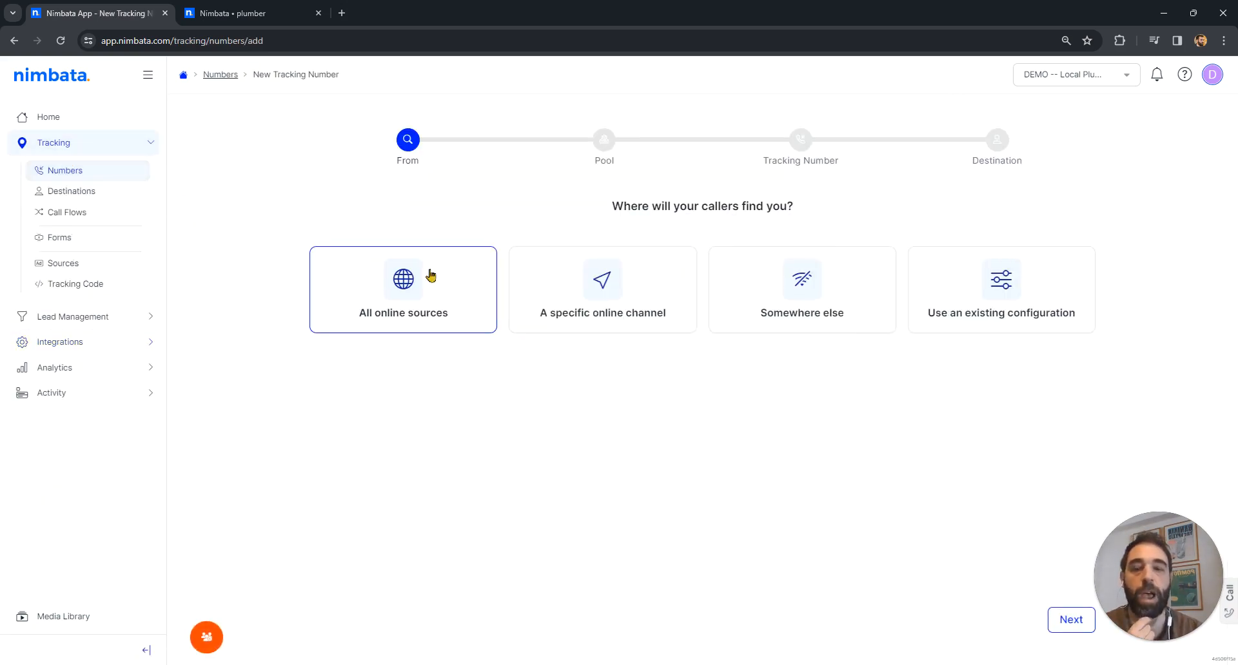
pyautogui.click(430, 274)
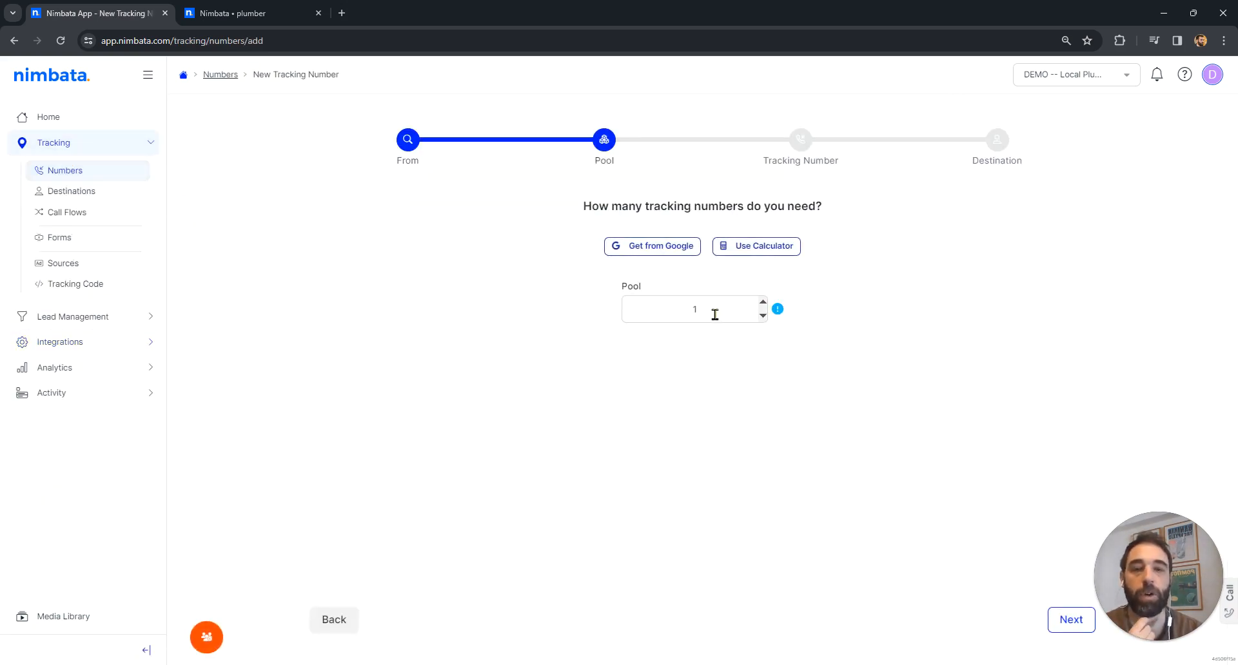
pyautogui.moveTo(714, 315); pyautogui.dragTo(677, 313)
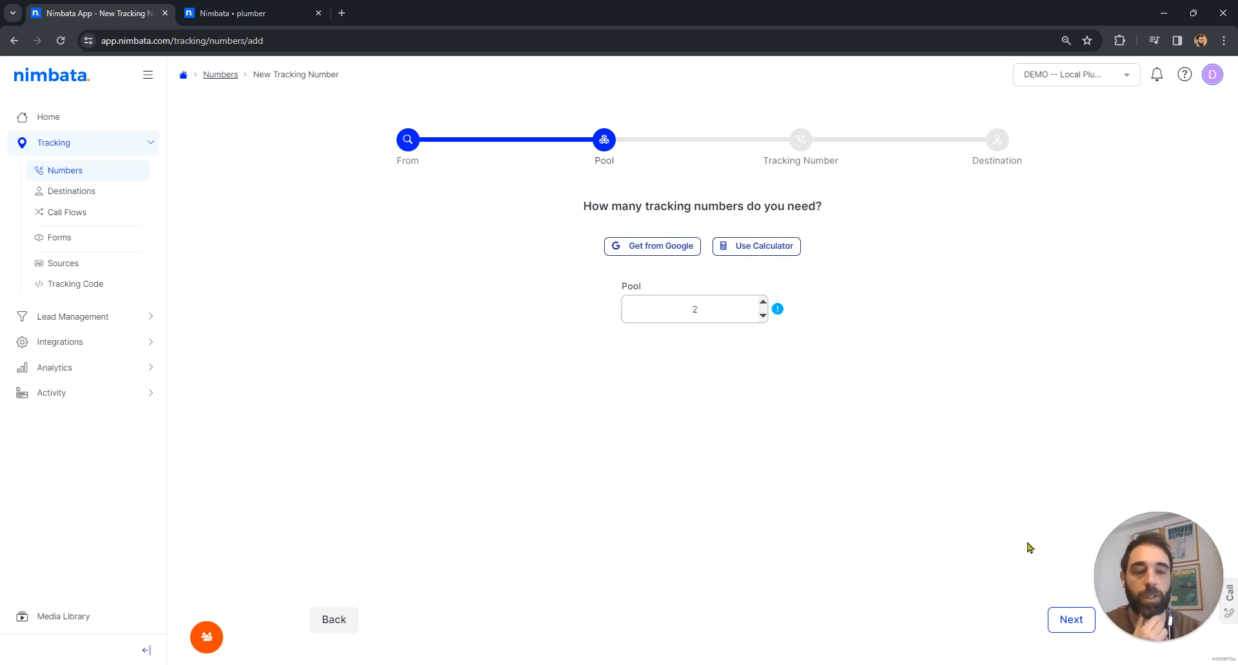
pyautogui.click(1071, 621)
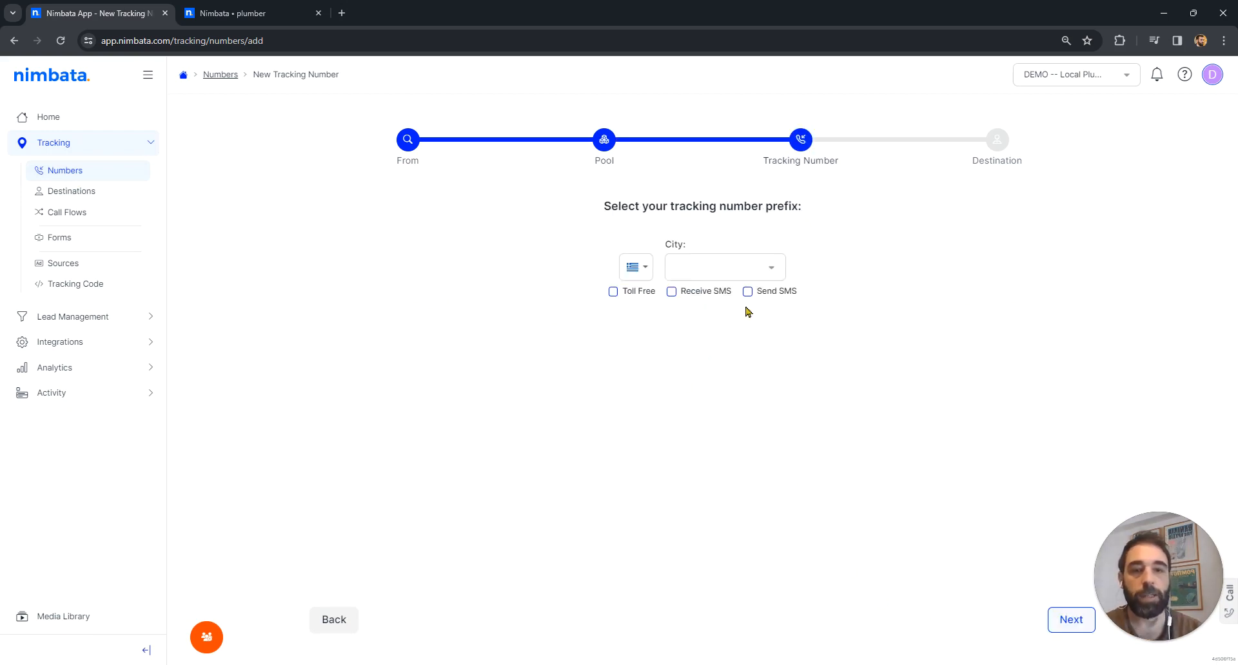
# - Set the tracking number's country to the United States and bring up the plumber website to view its phone number
pyautogui.click(635, 267)
pyautogui.click(648, 284)
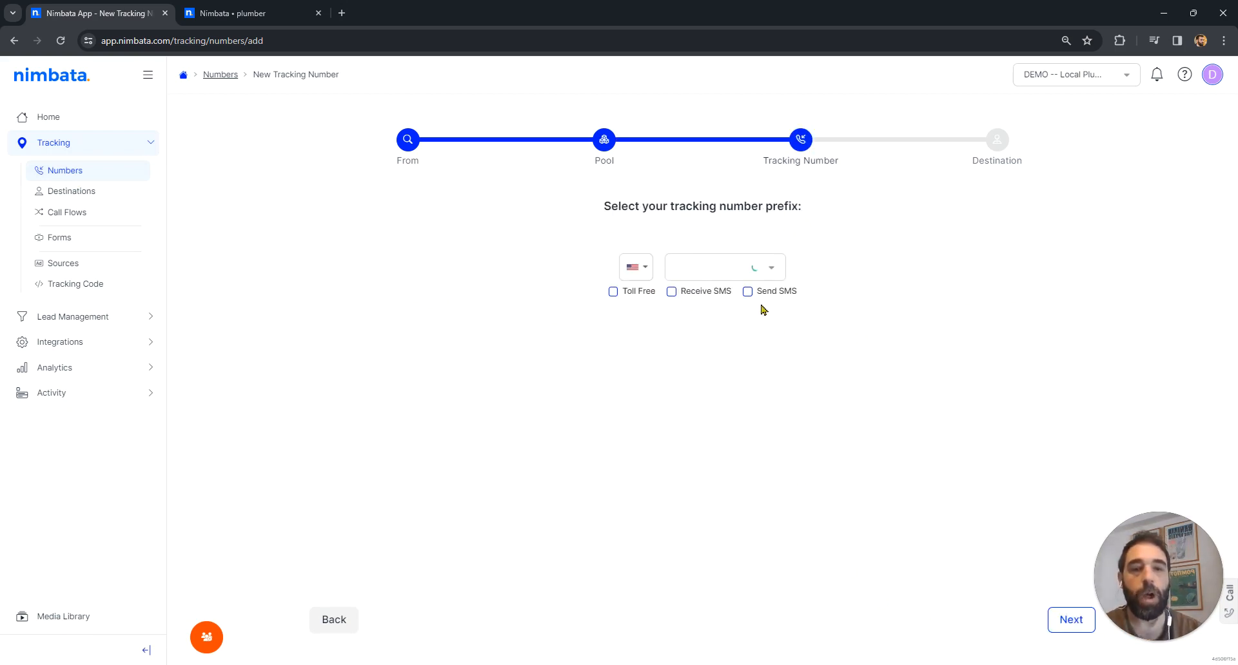
pyautogui.click(260, 5)
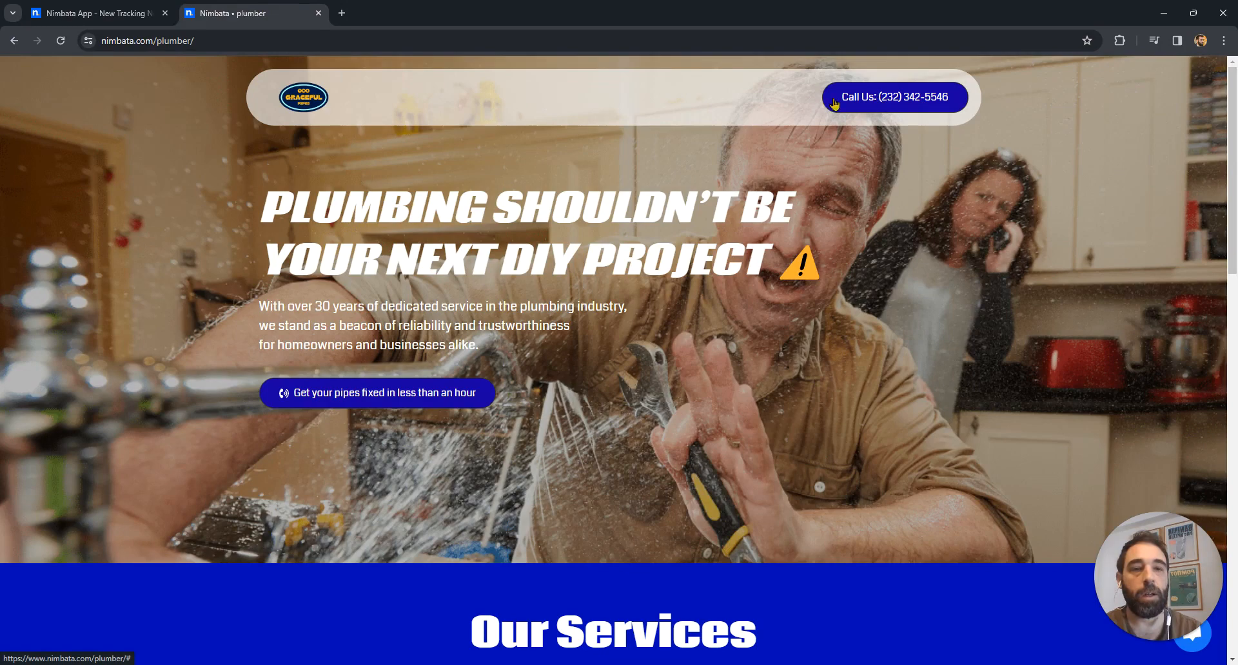
# - Highlight the phone number on the plumber website, return to the Nimbata app, and try searching the state list for prefix 232
pyautogui.moveTo(841, 96); pyautogui.dragTo(945, 103)
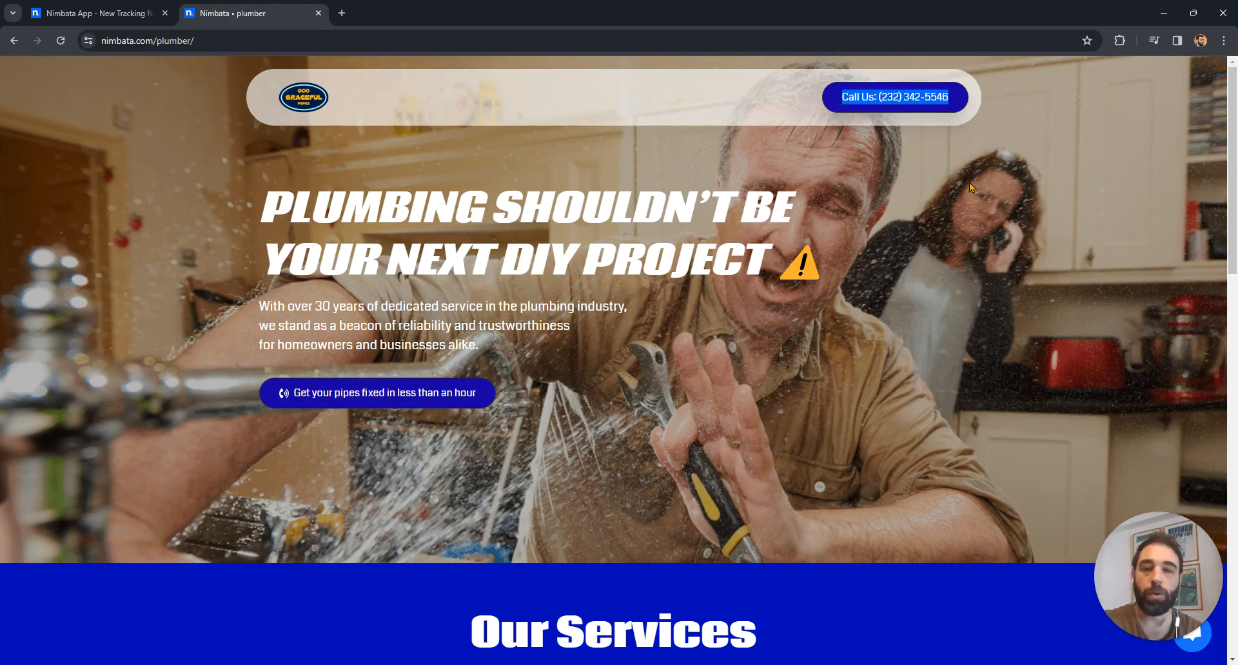
pyautogui.click(94, 14)
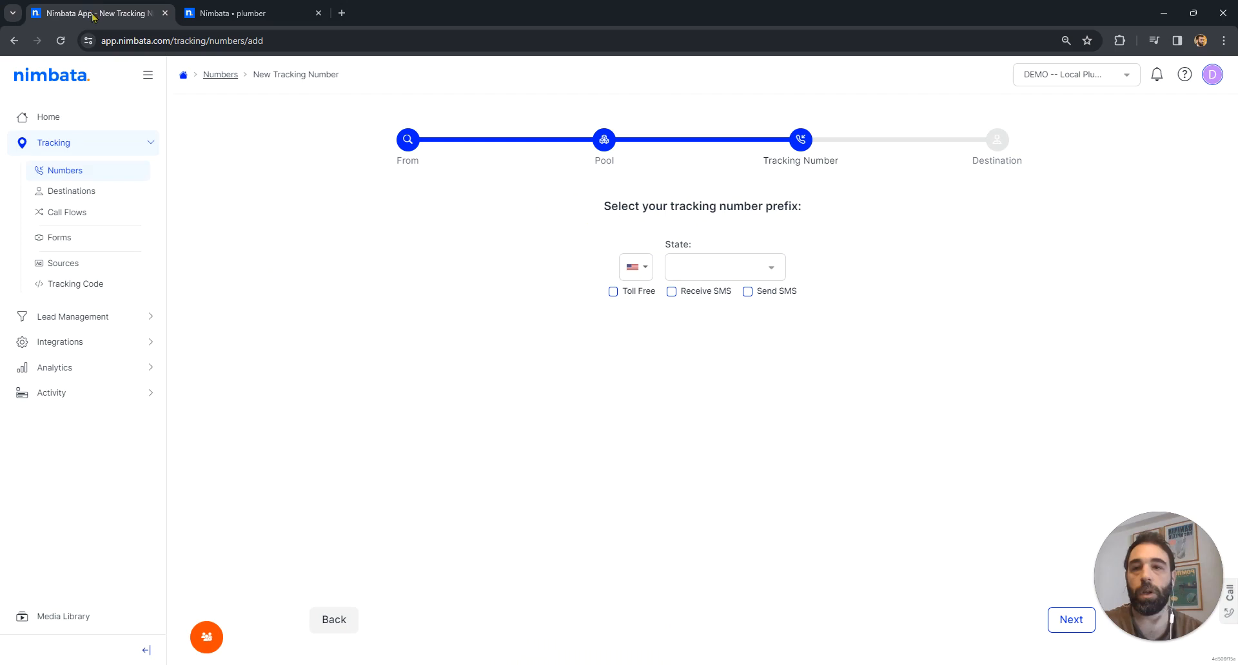
pyautogui.click(734, 266)
pyautogui.write('232')
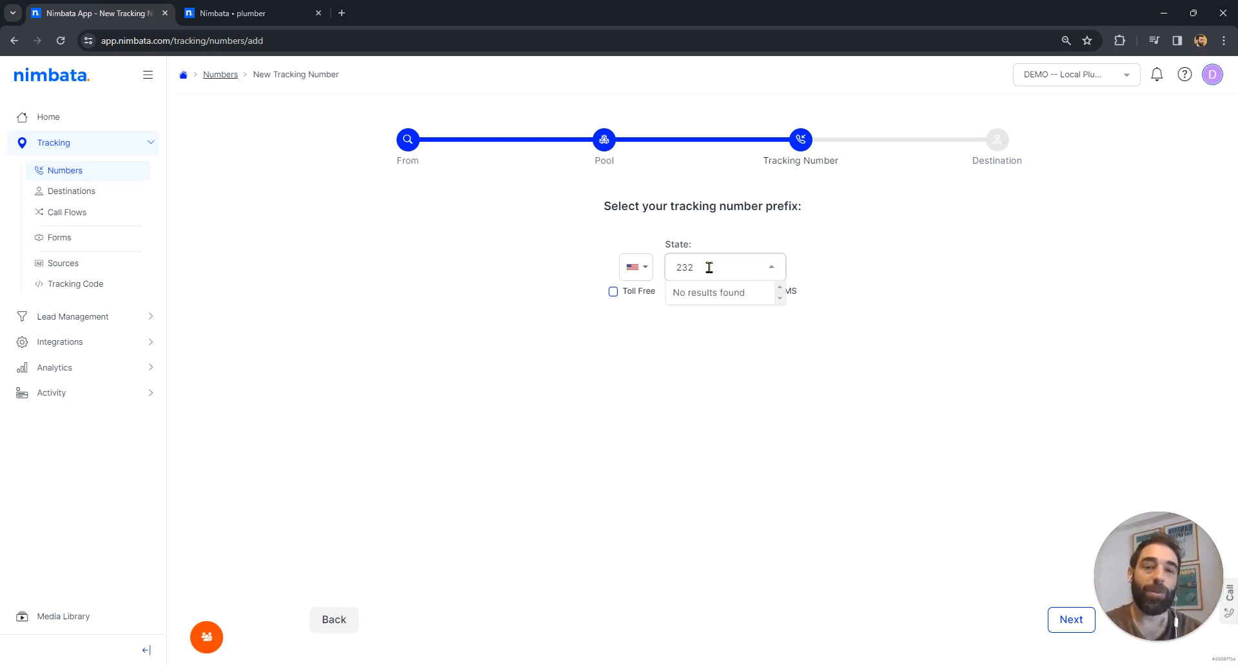
pyautogui.moveTo(709, 267); pyautogui.dragTo(673, 270)
pyautogui.press('BackSpace')
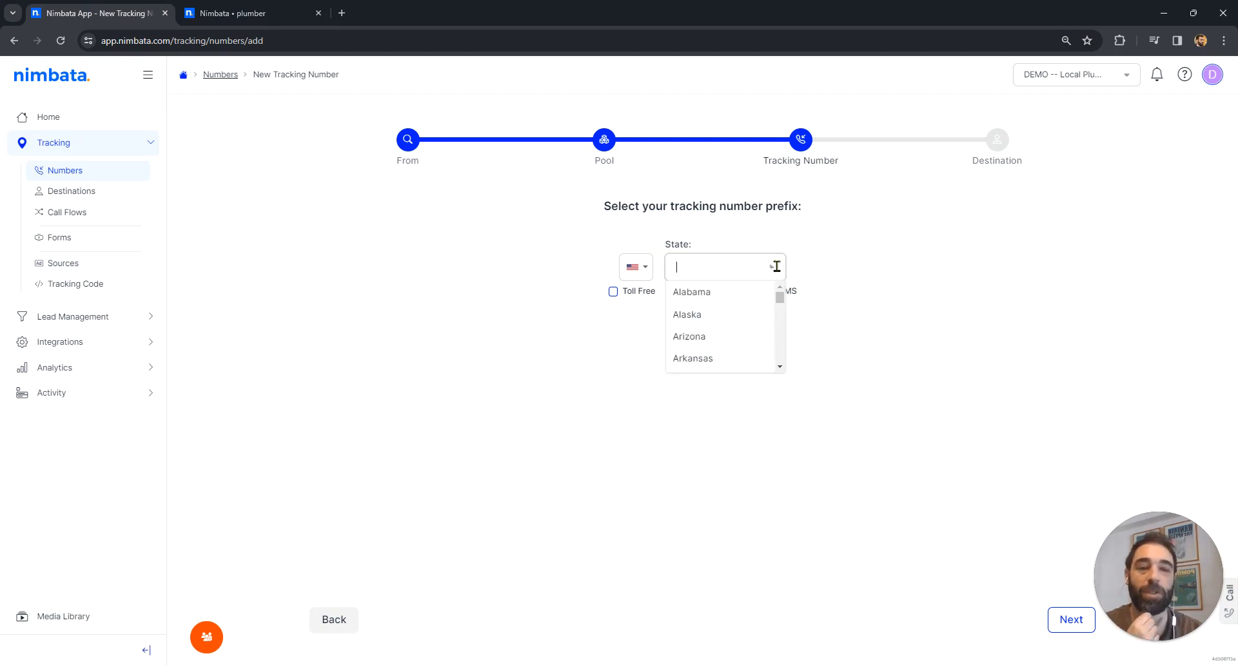
# - Set the tracking number prefix to the state California and the city Angels Camp (209)
pyautogui.scroll(-1, 782, 358)
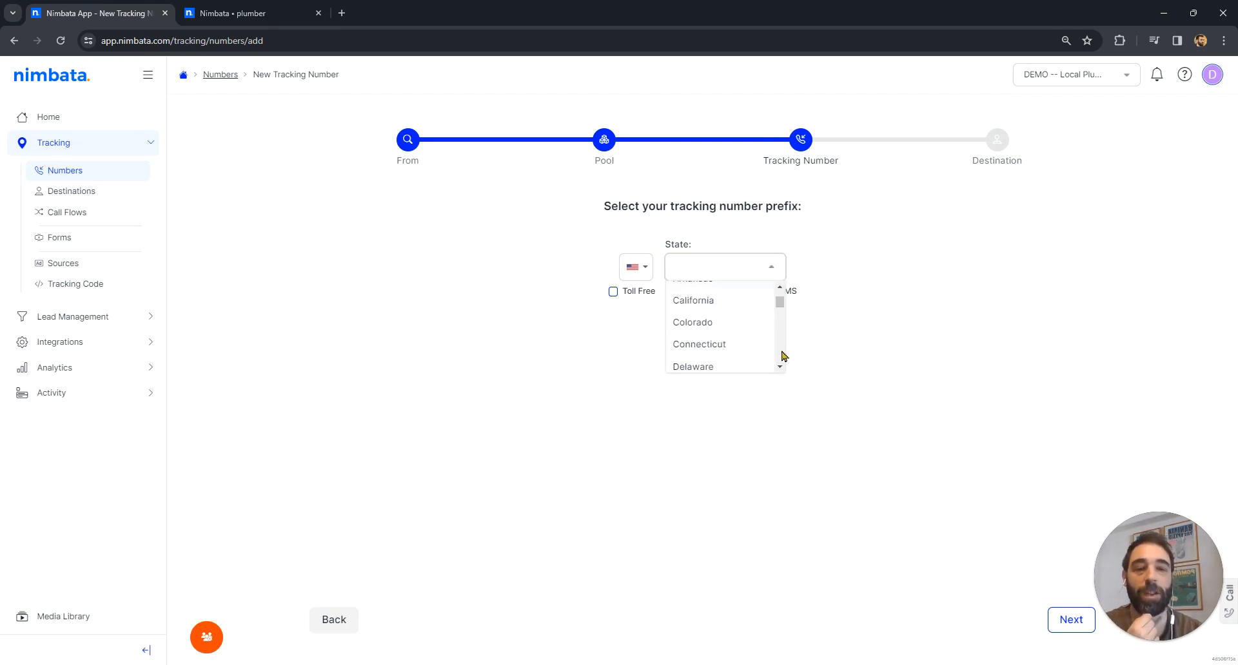
pyautogui.click(711, 302)
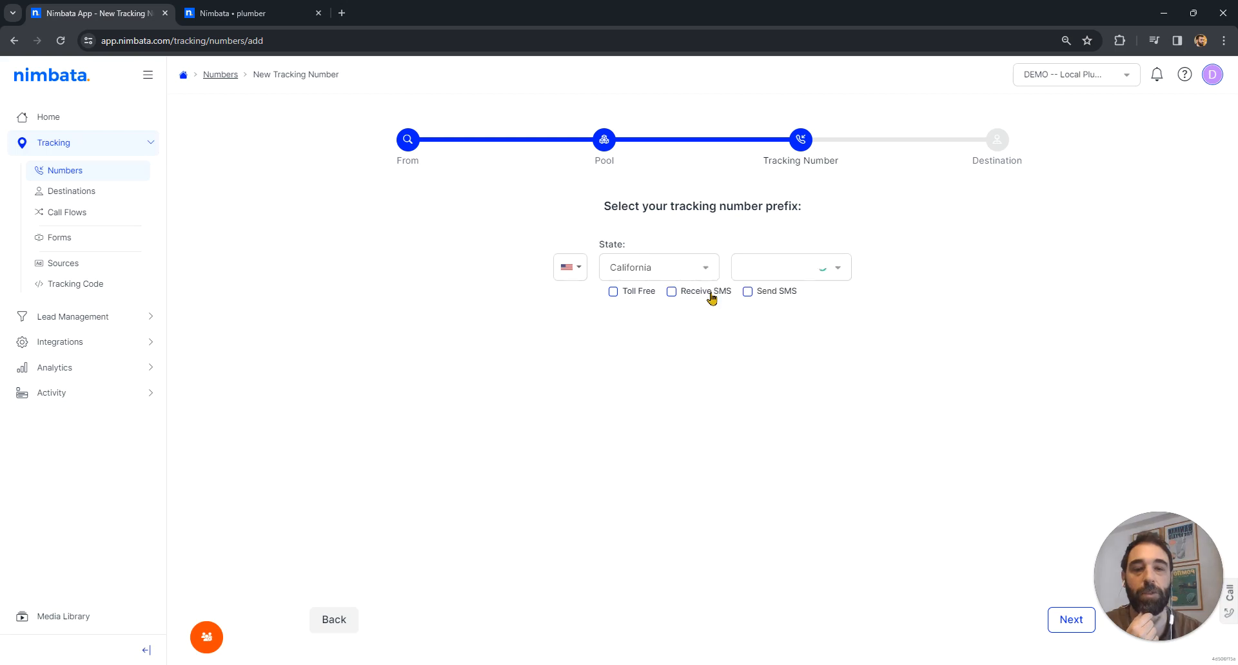
pyautogui.click(787, 266)
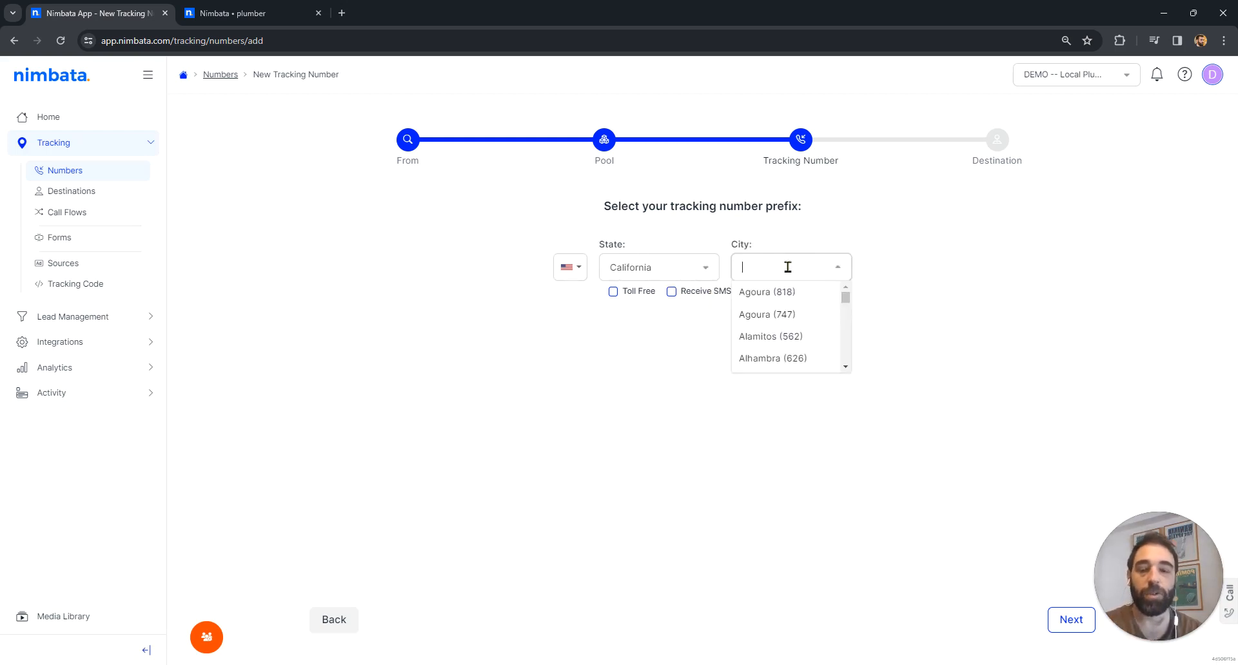
pyautogui.write('2')
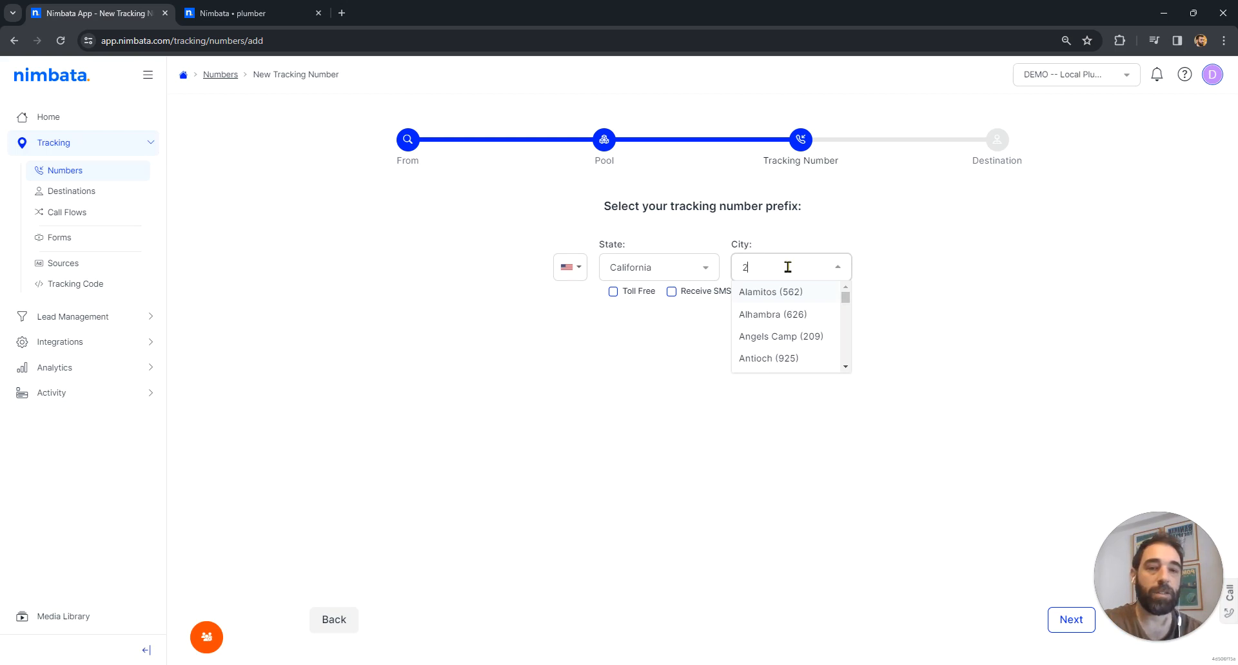
pyautogui.click(789, 344)
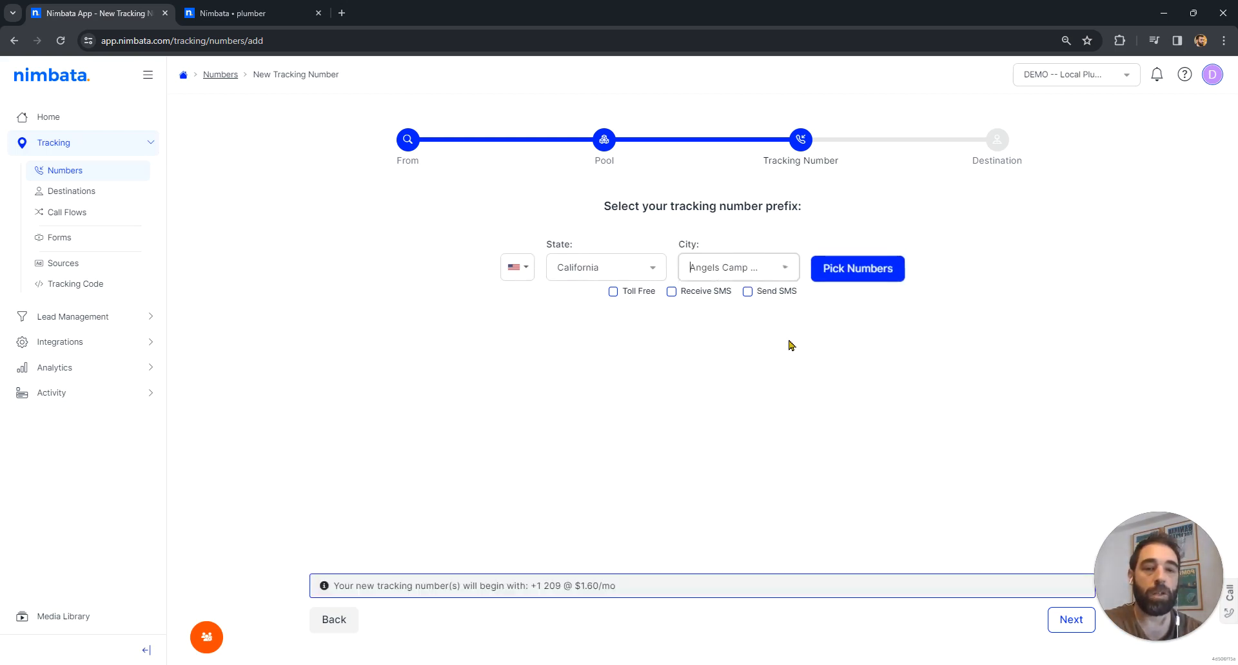
# - Pick two available Angels Camp numbers for the pool and proceed to the destination stage
pyautogui.click(877, 275)
pyautogui.click(873, 268)
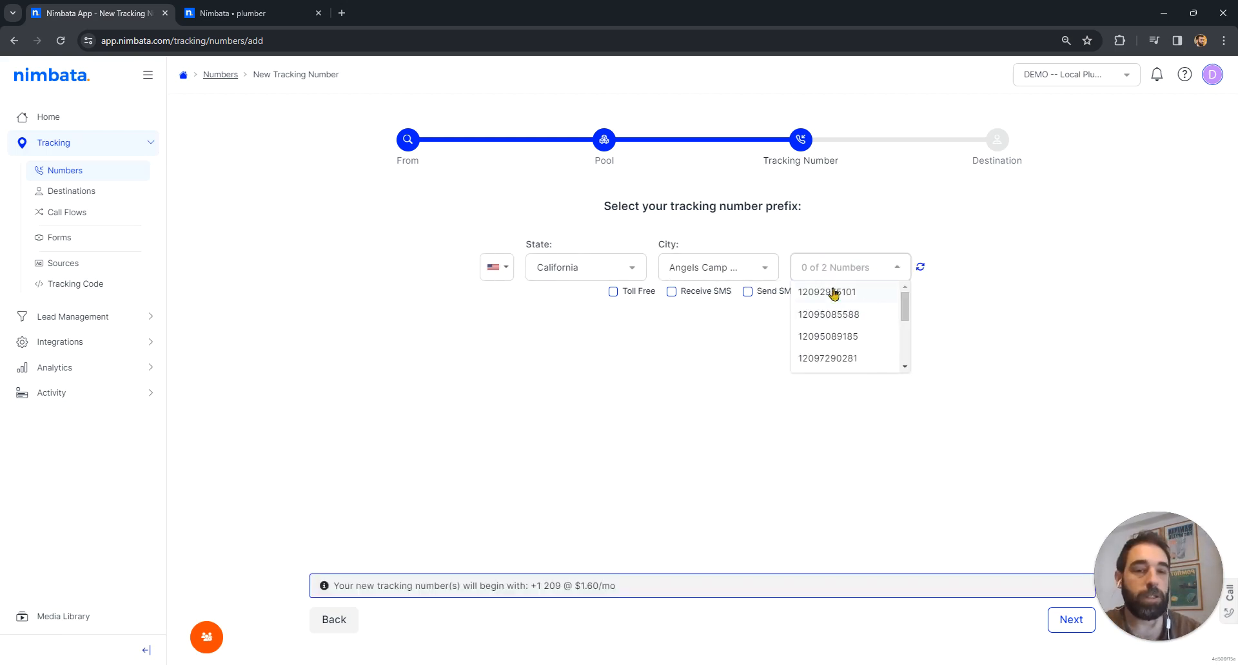
pyautogui.moveTo(905, 303); pyautogui.dragTo(908, 356)
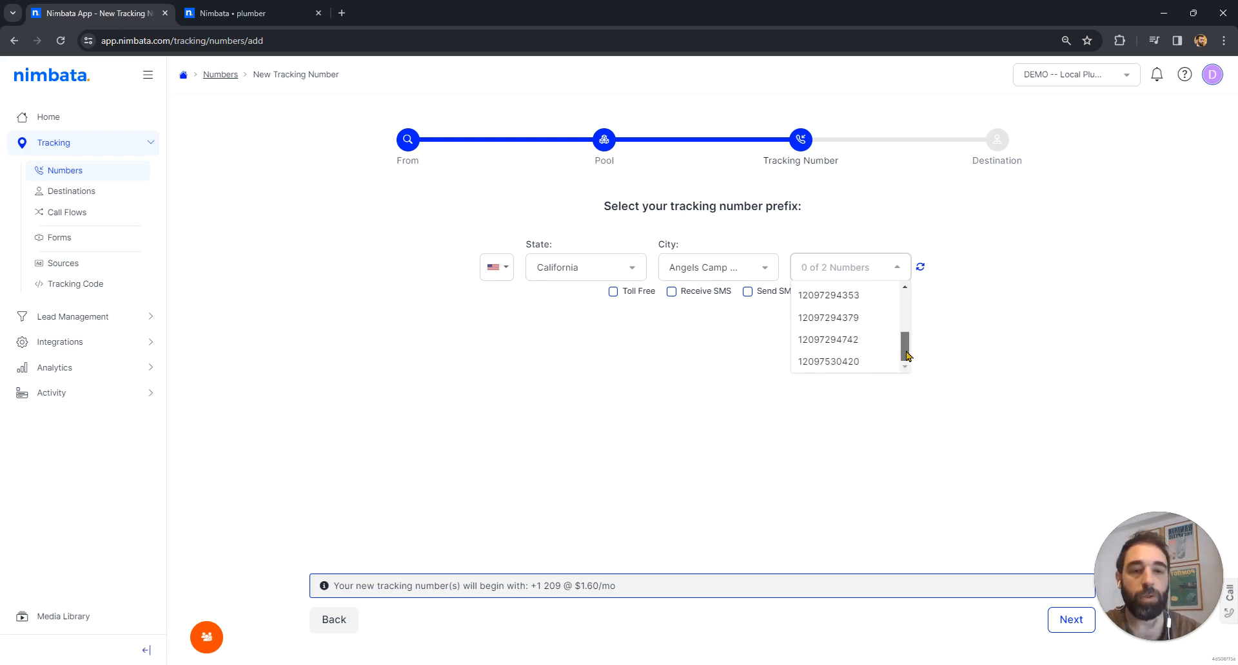
pyautogui.click(860, 315)
pyautogui.click(850, 341)
pyautogui.click(997, 368)
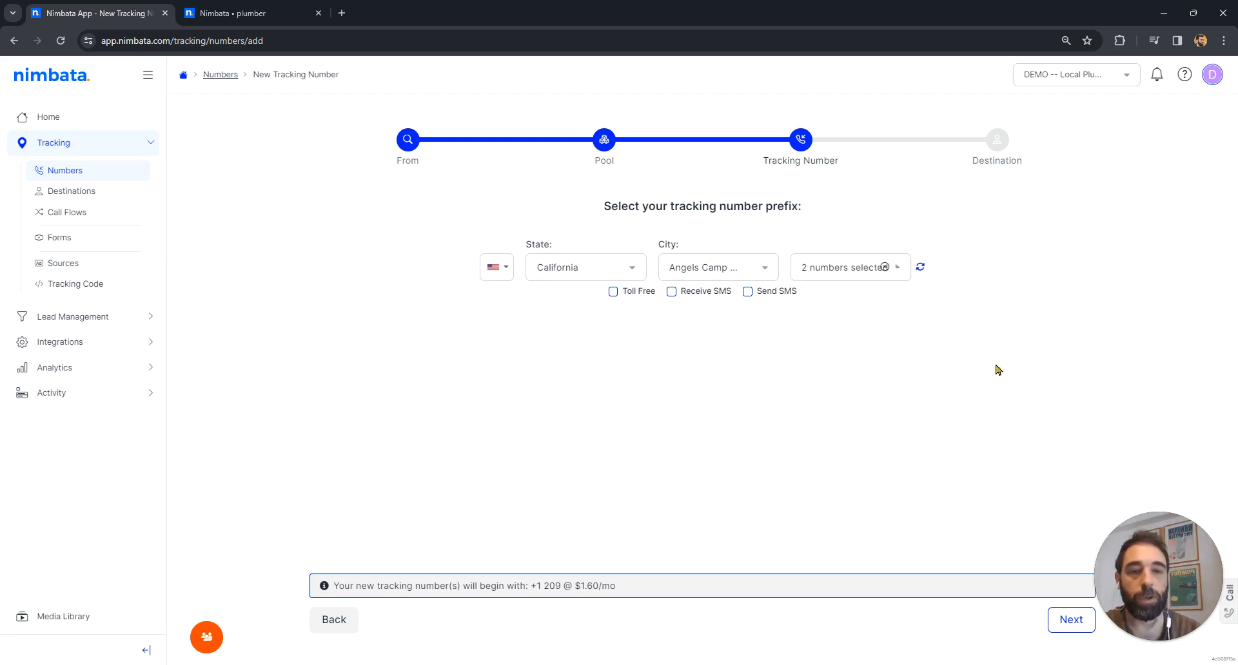
pyautogui.click(1071, 619)
# - Paste the business's copied phone number as the forwarding destination and finish creating the tracking numbers
pyautogui.tripleClick(668, 256)
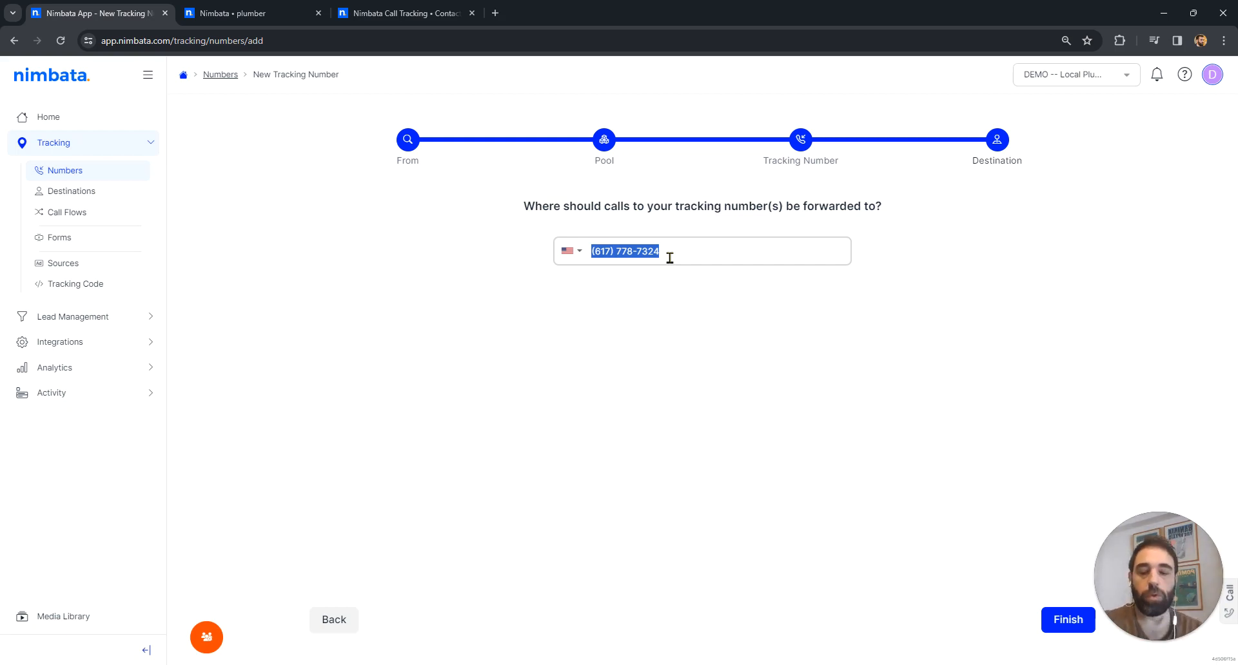
pyautogui.hotkey('ctrl', 'v')
pyautogui.click(677, 308)
pyautogui.click(661, 252)
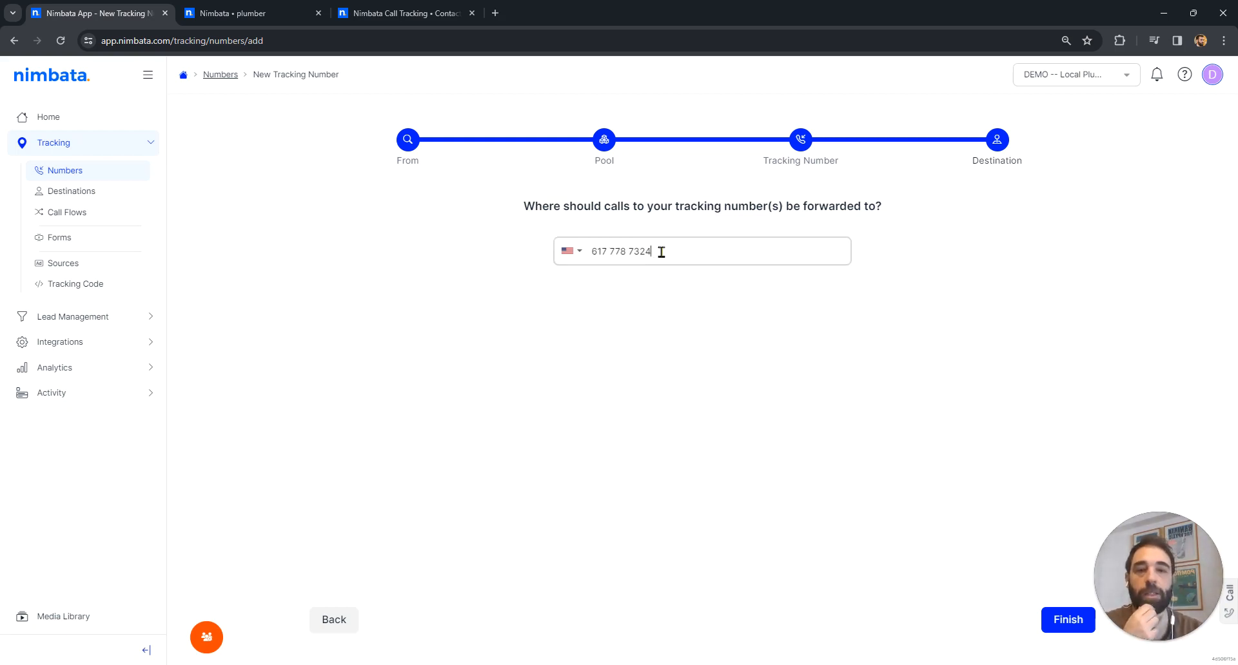
pyautogui.moveTo(662, 252); pyautogui.dragTo(557, 263)
pyautogui.click(622, 253)
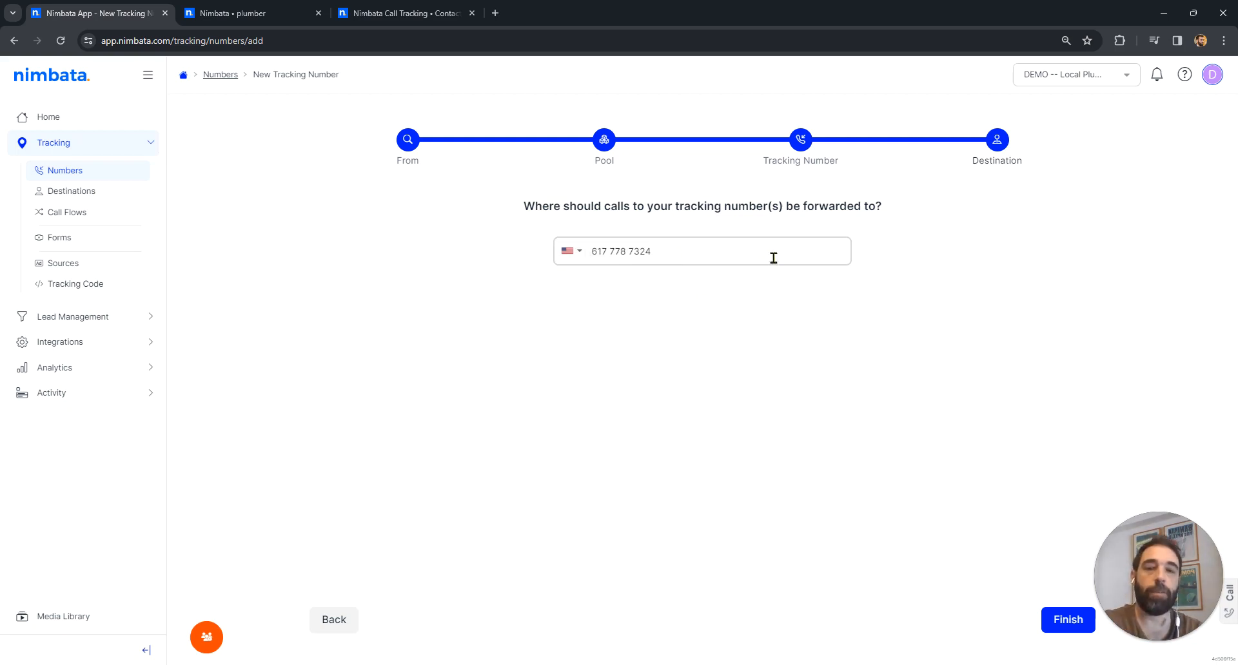
pyautogui.click(704, 367)
pyautogui.click(1070, 620)
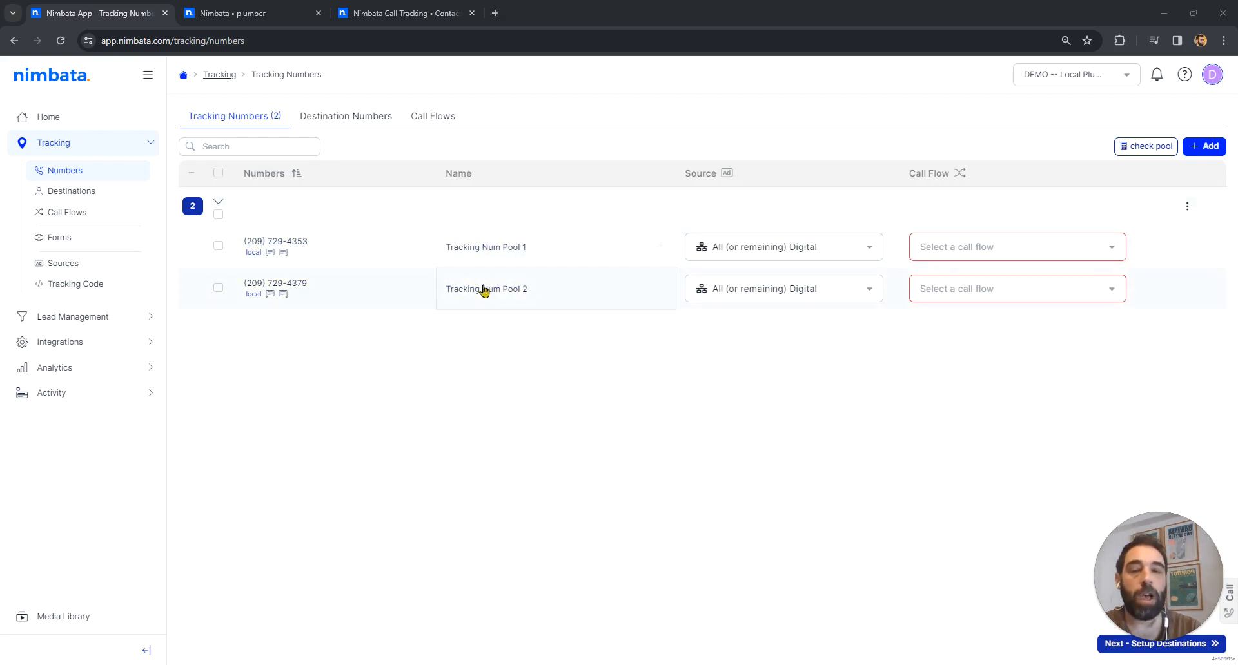
# - Rename the first tracking number in the pool as Website Calls 1
pyautogui.click(659, 246)
pyautogui.tripleClick(498, 292)
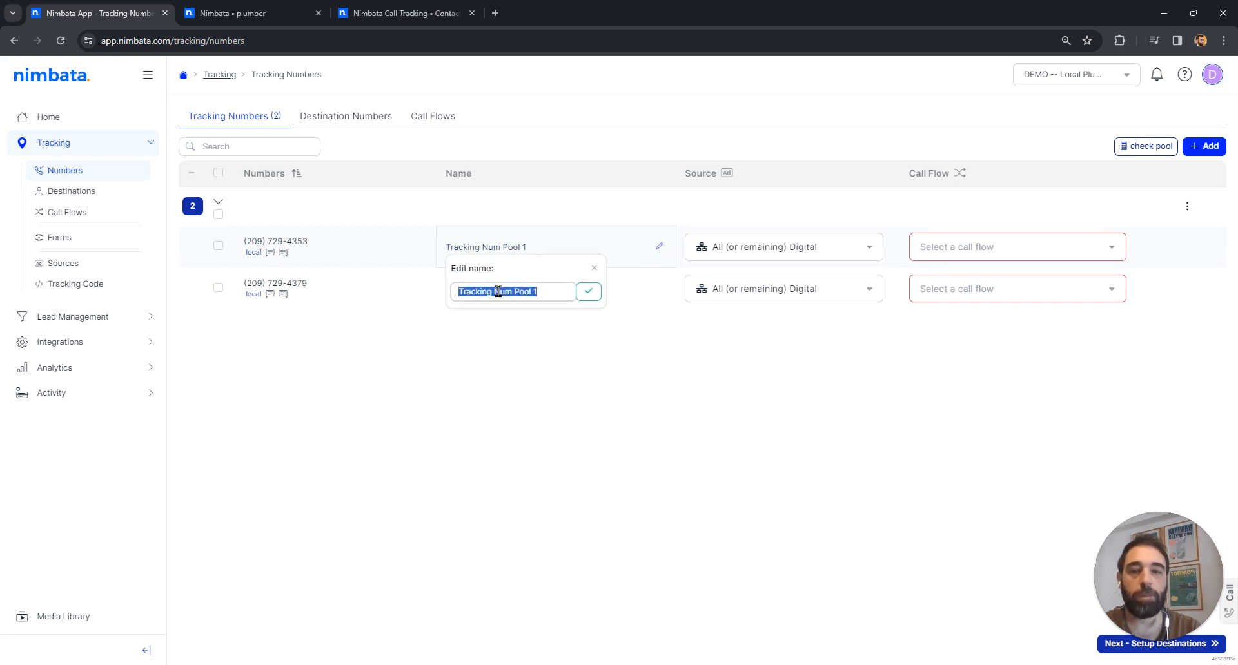
pyautogui.write('Website Calls')
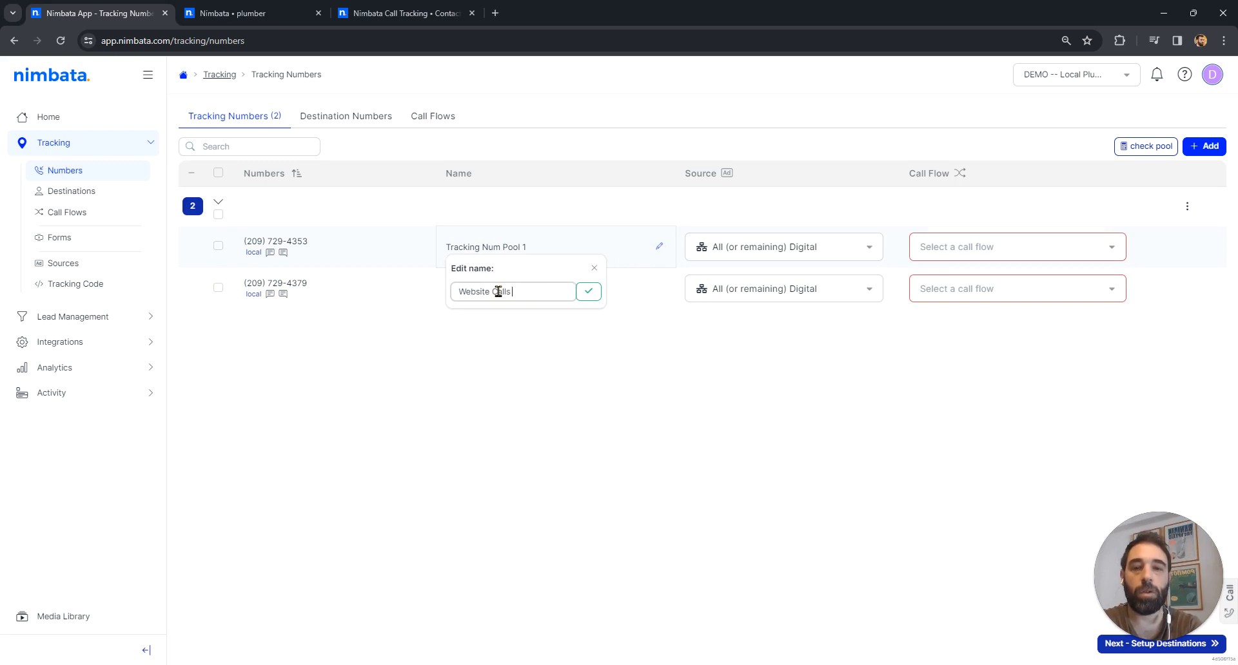
pyautogui.click(588, 292)
# - Rename the second tracking number in the pool as Website Calls 2
pyautogui.click(519, 290)
pyautogui.tripleClick(526, 334)
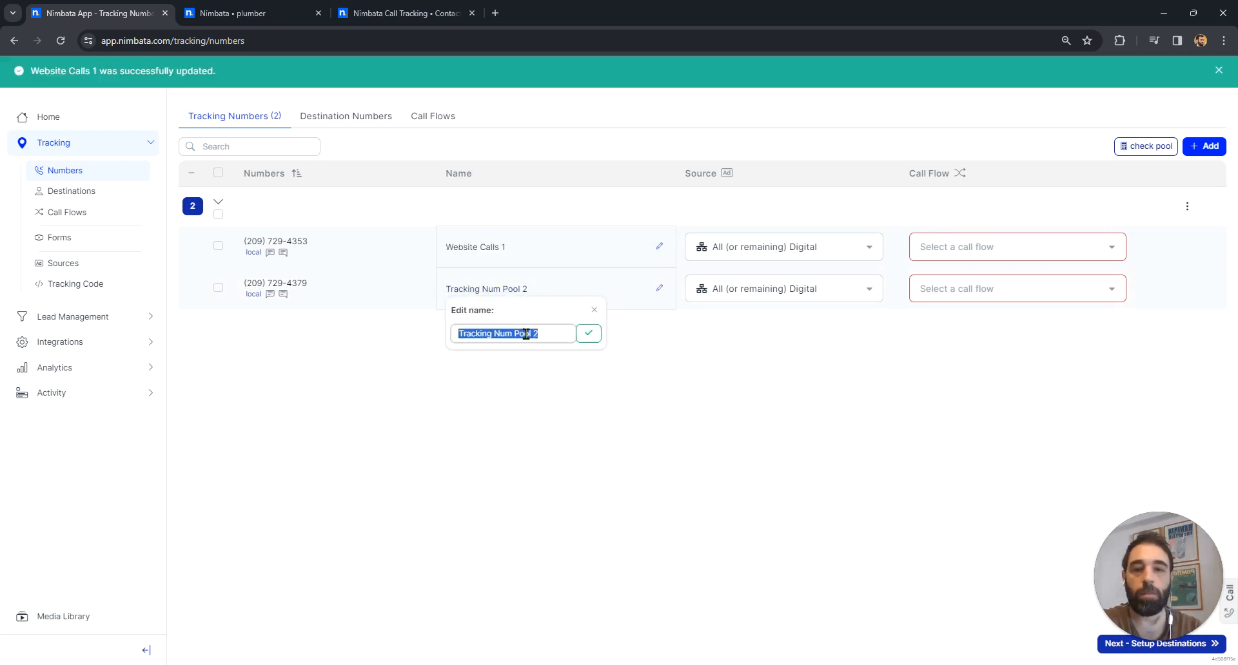
pyautogui.write('Website Calls')
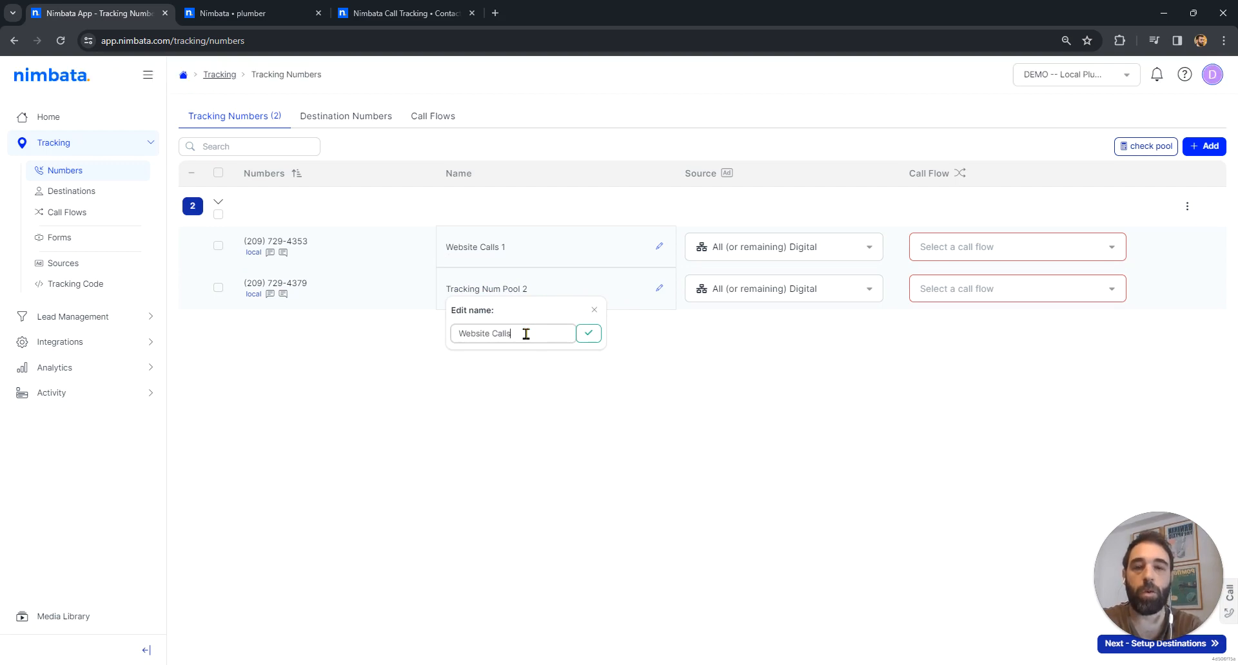
pyautogui.write(' 2')
pyautogui.press('Return')
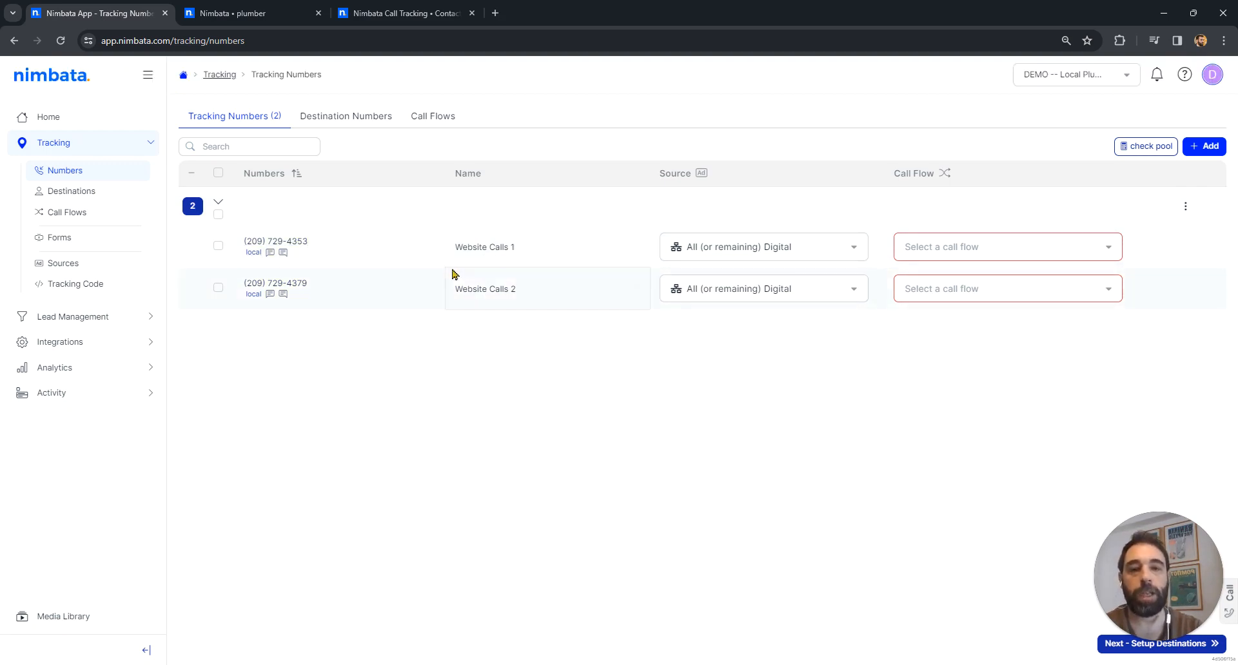
# - Select both pool numbers, open the first one's display format, and compare it with the phone number formats on the plumber and contact pages
pyautogui.click(217, 219)
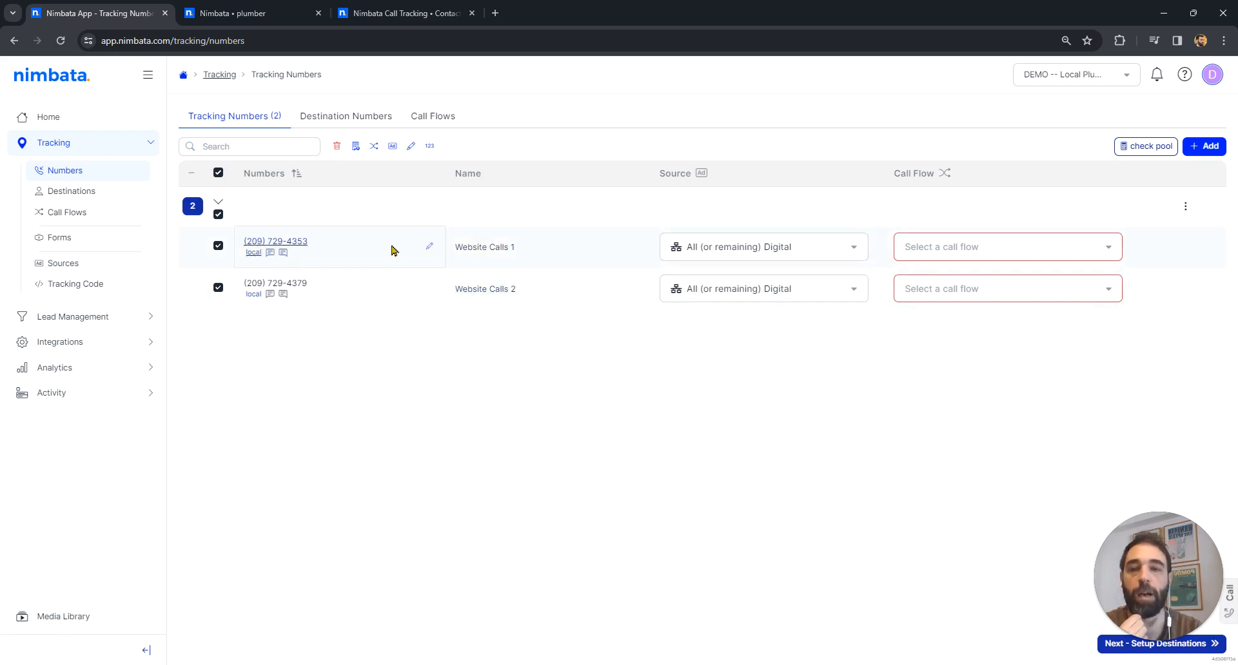
pyautogui.click(431, 248)
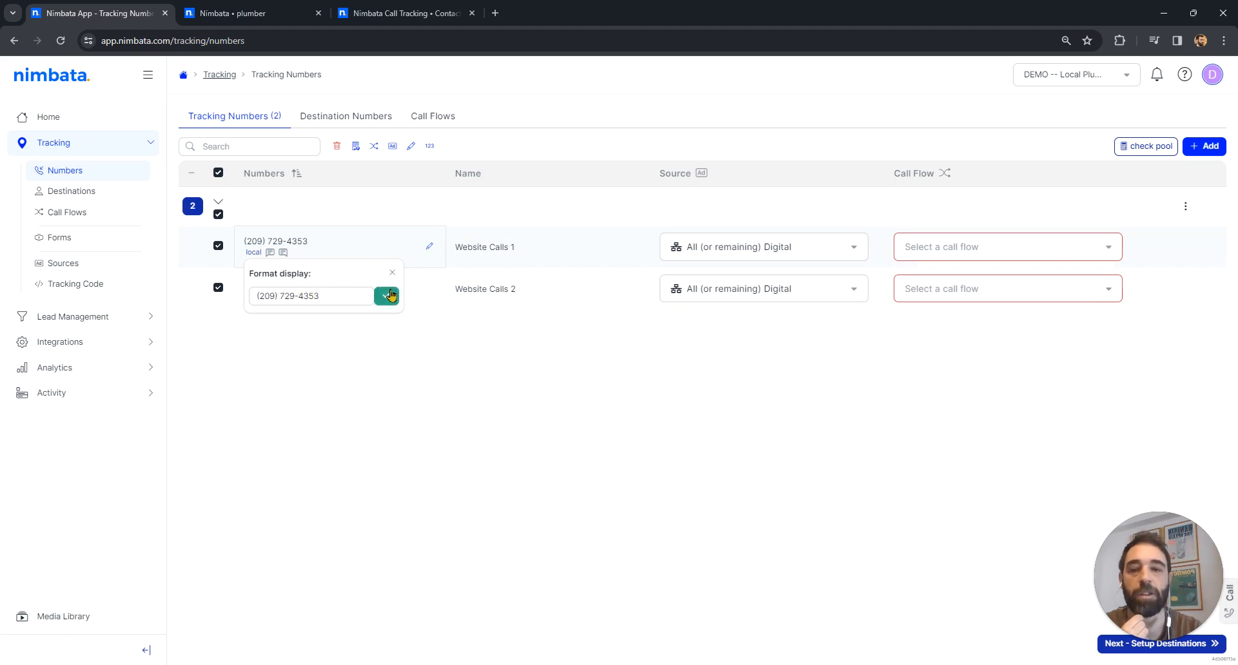
pyautogui.click(264, 14)
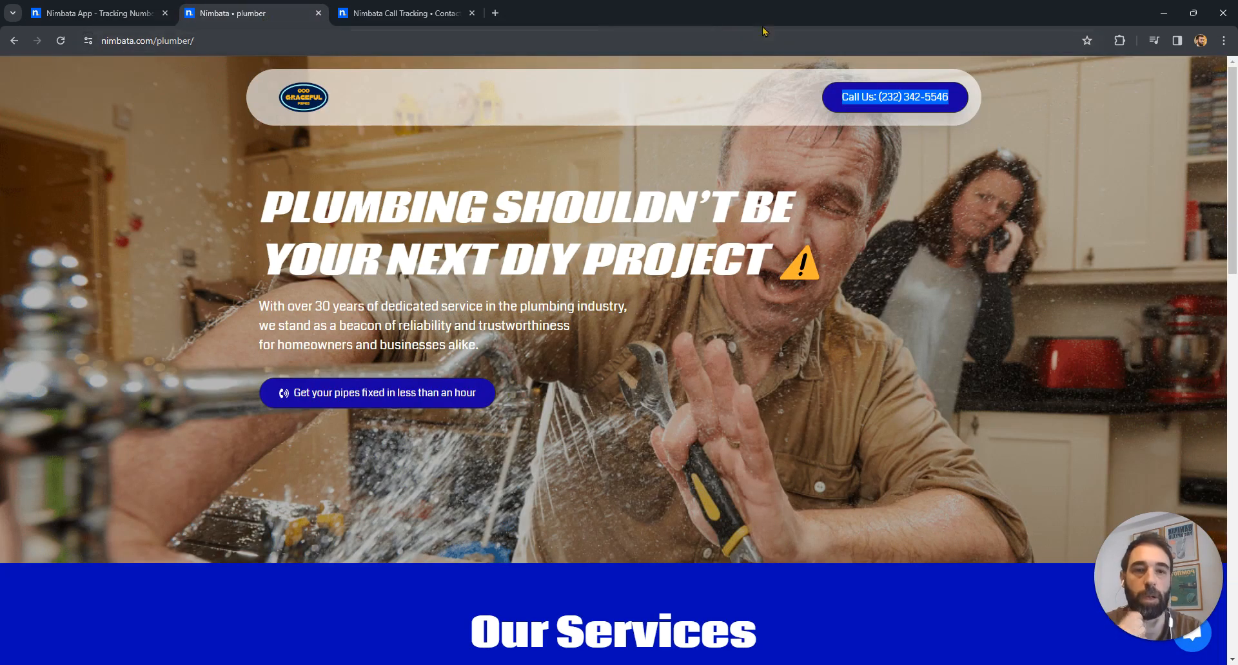
pyautogui.tripleClick(883, 93)
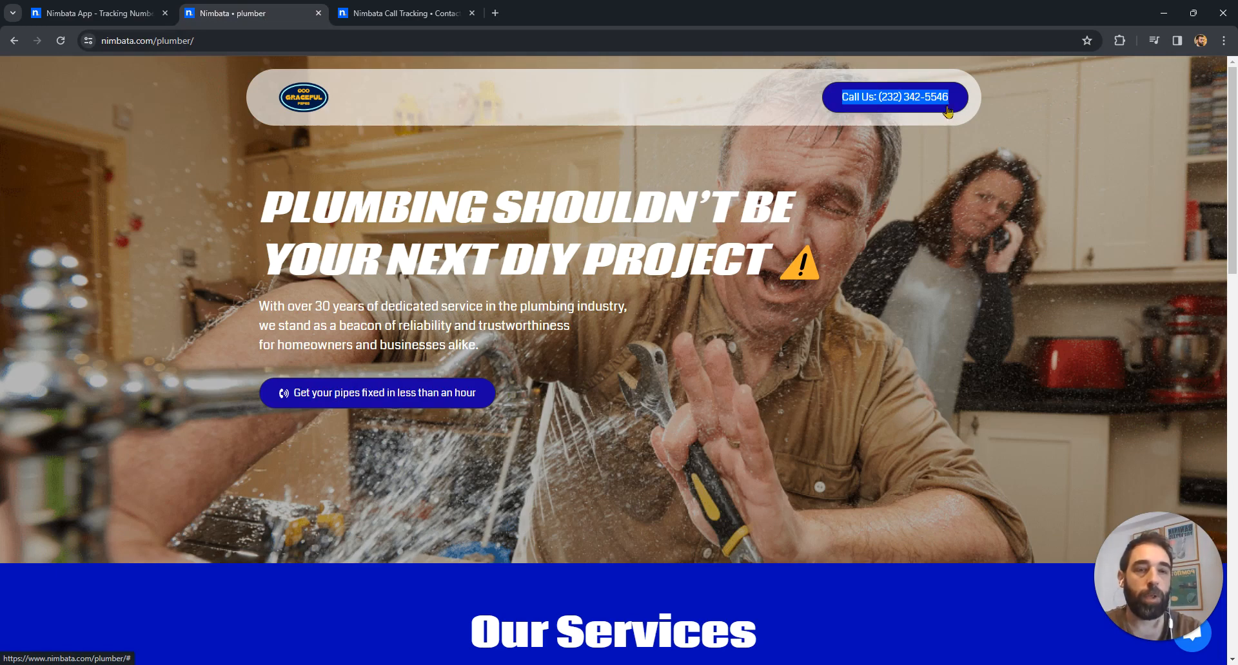
pyautogui.click(97, 13)
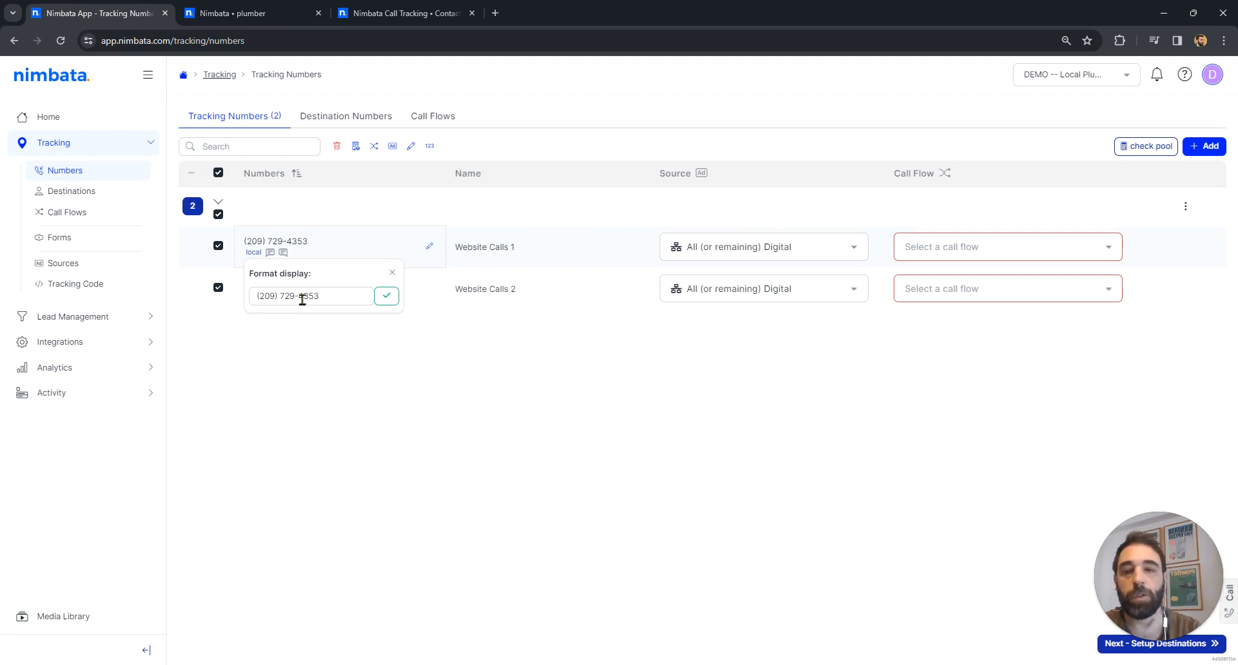
pyautogui.click(414, 8)
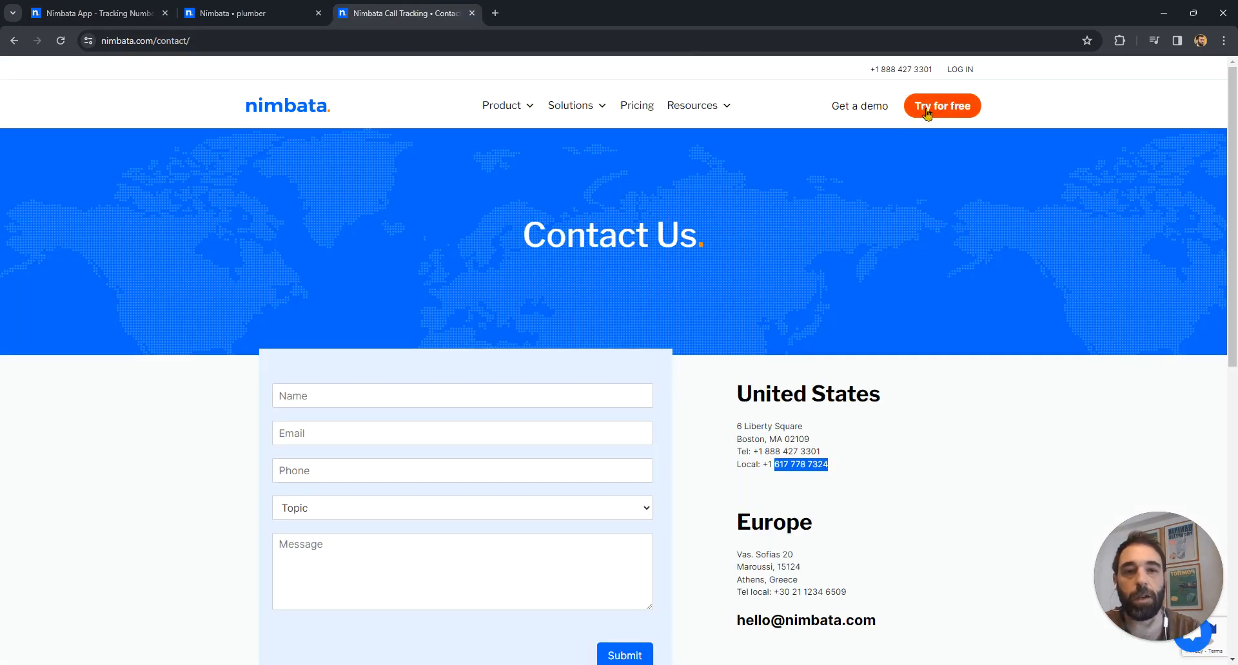
pyautogui.click(274, 8)
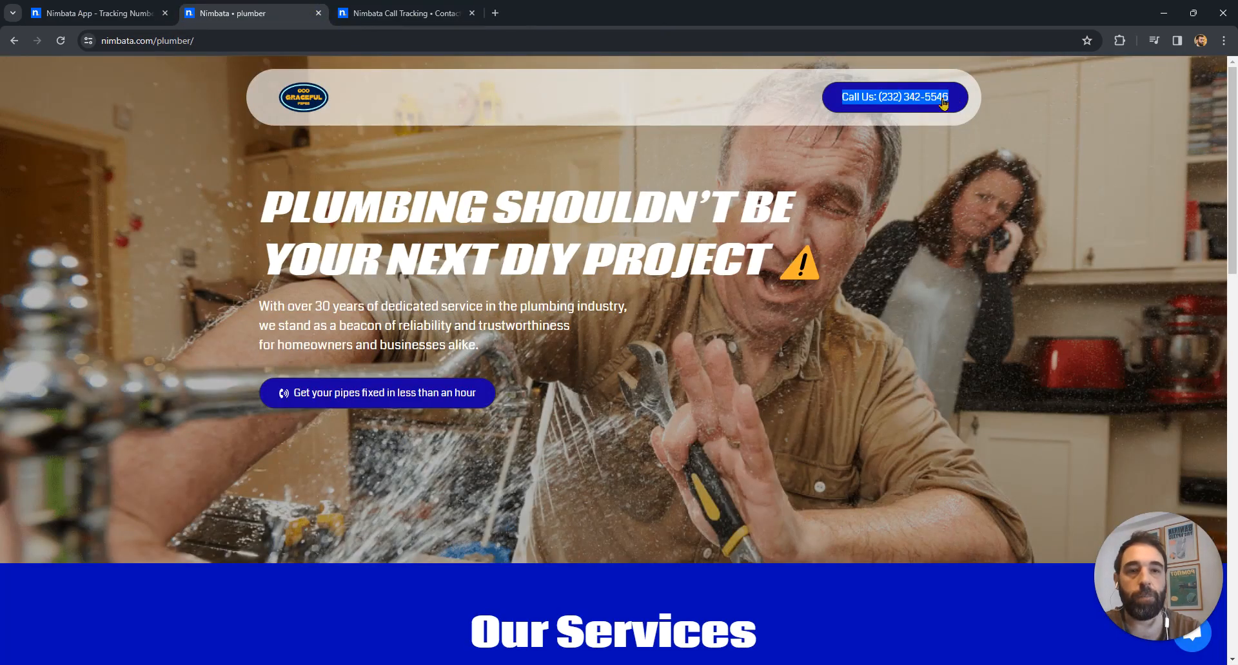
pyautogui.click(97, 13)
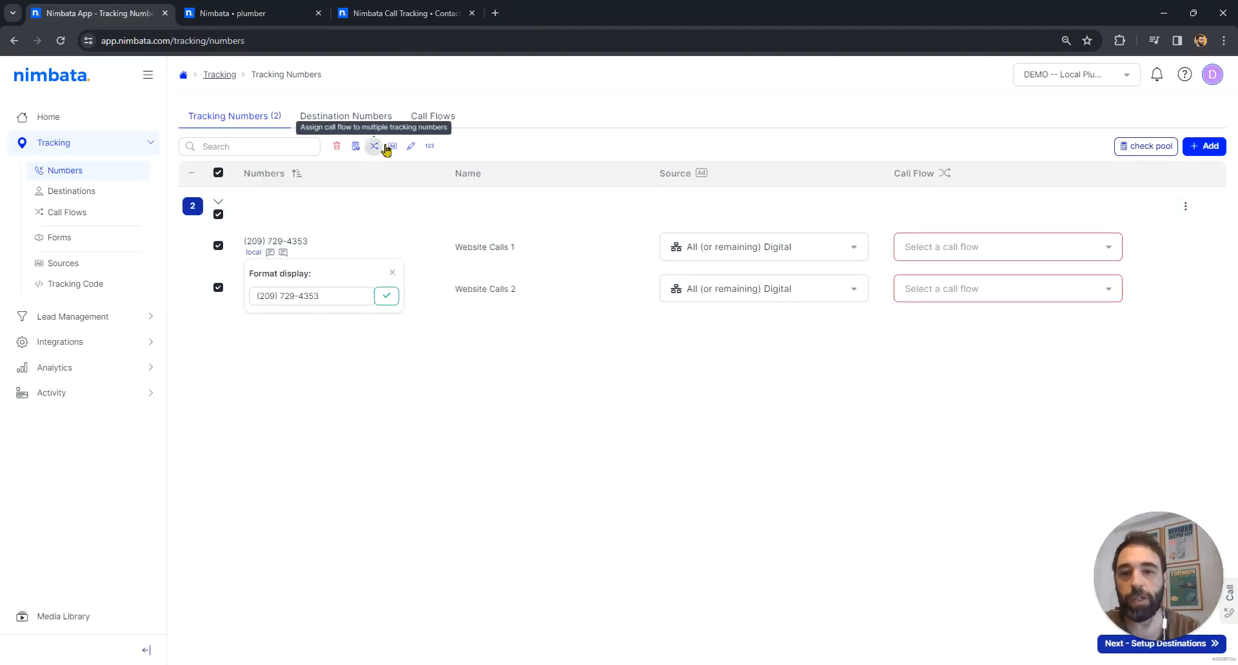
# - Open the bulk number formatting for the selected tracking numbers, examine the suggested formats, and close it without applying
pyautogui.click(429, 147)
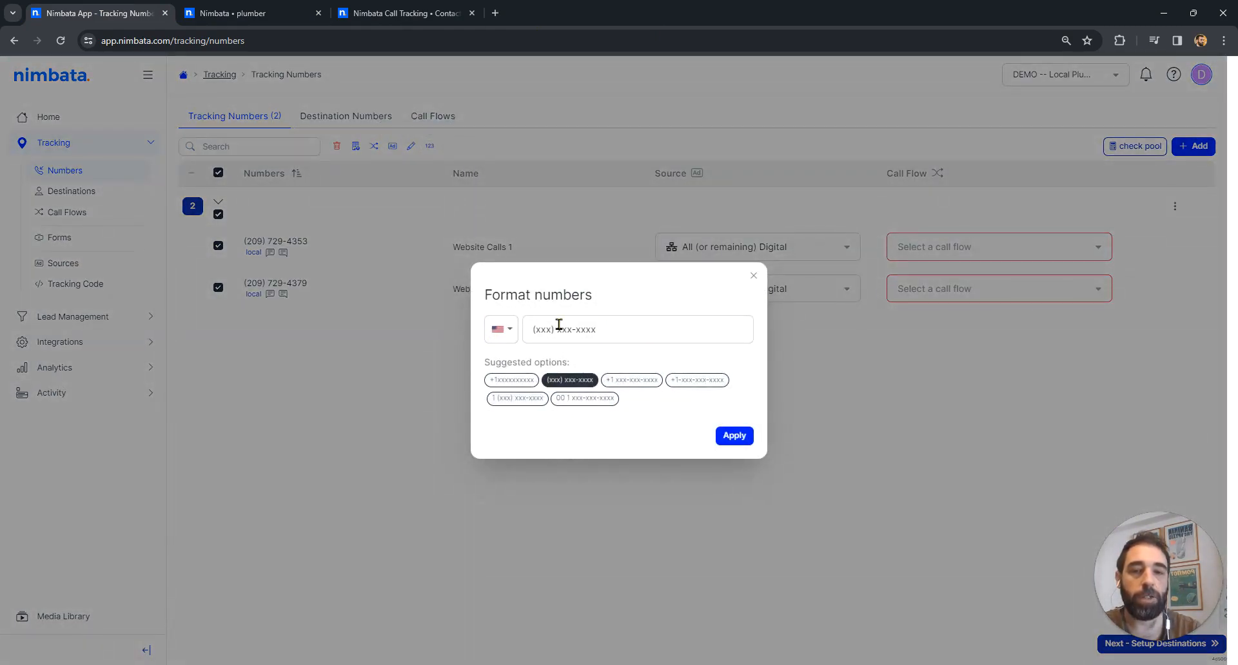
pyautogui.click(606, 325)
pyautogui.click(759, 283)
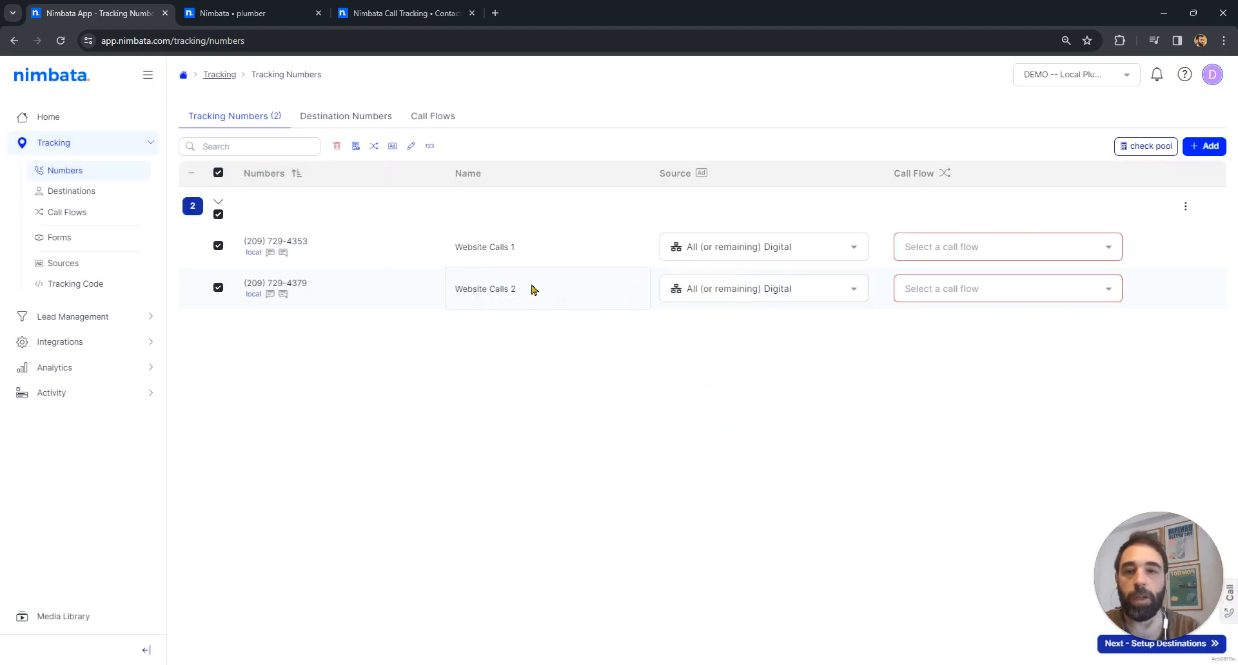